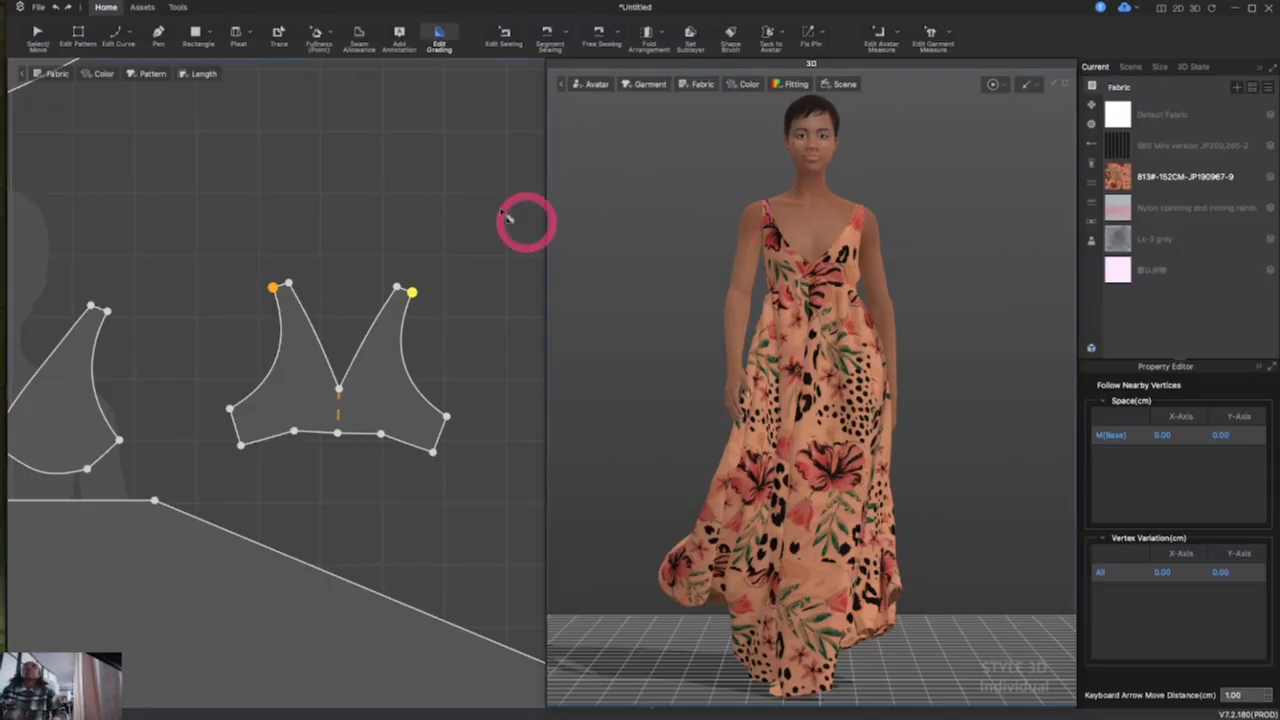
Open the photo rendering window and bring the avatar into its preview
click(180, 7)
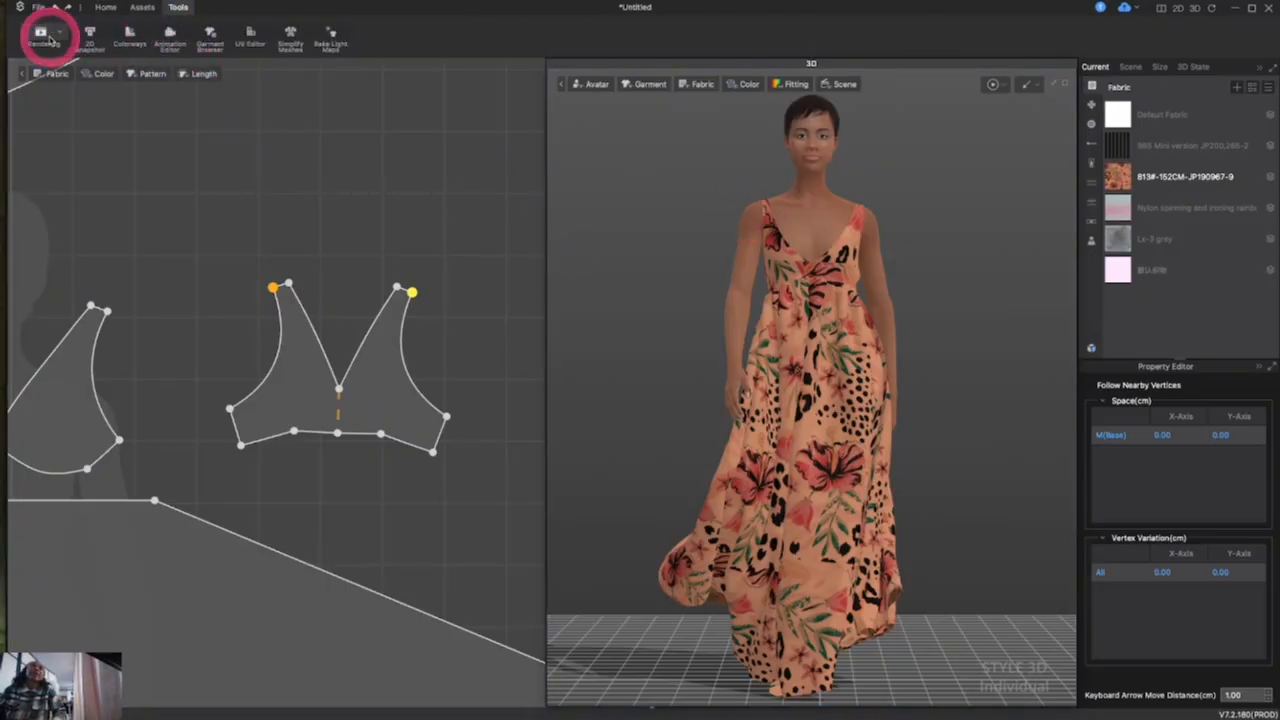
click(45, 37)
scroll(275, 288, up, 3)
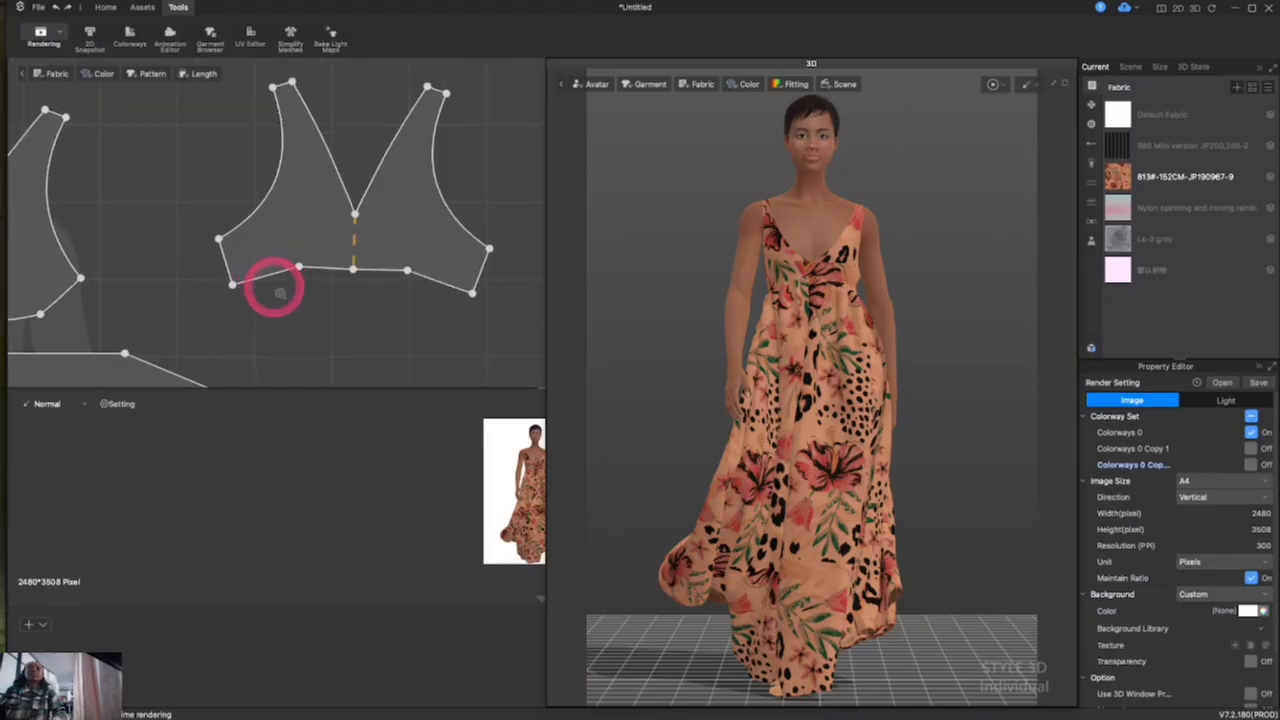
scroll(213, 443, up, 4)
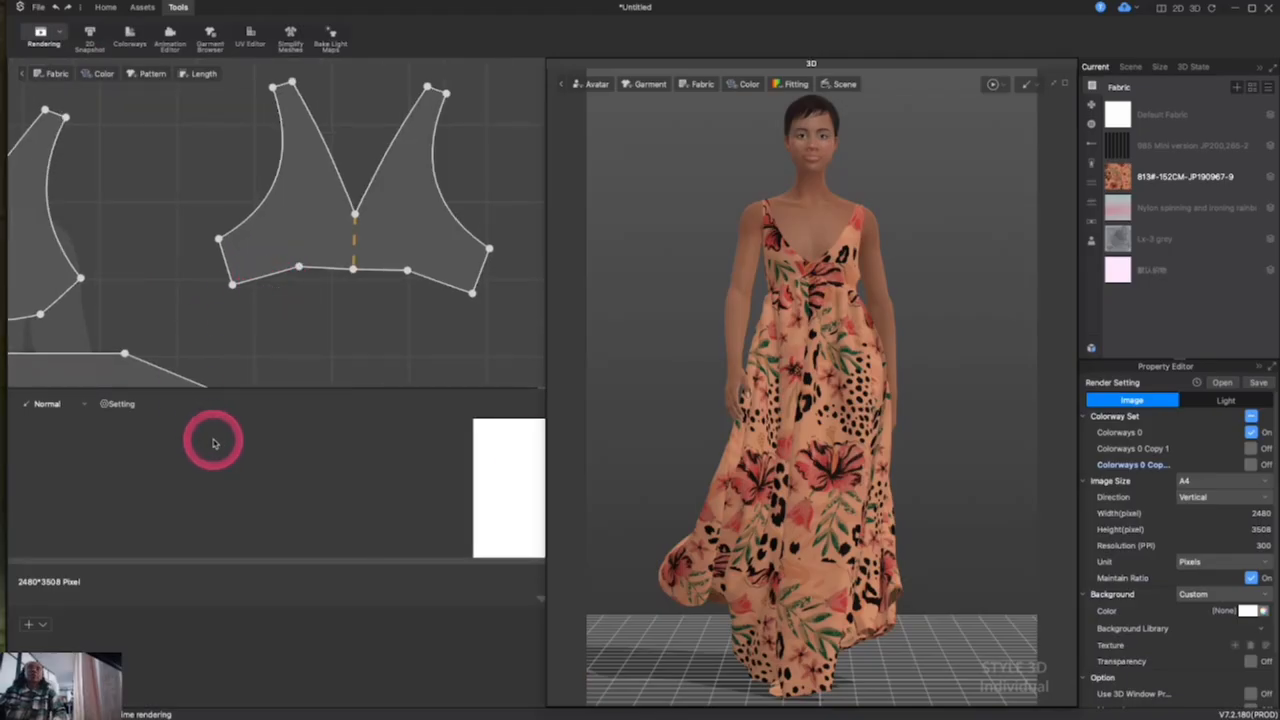
scroll(213, 443, down, 3)
scroll(213, 443, up, 4)
scroll(213, 443, down, 3)
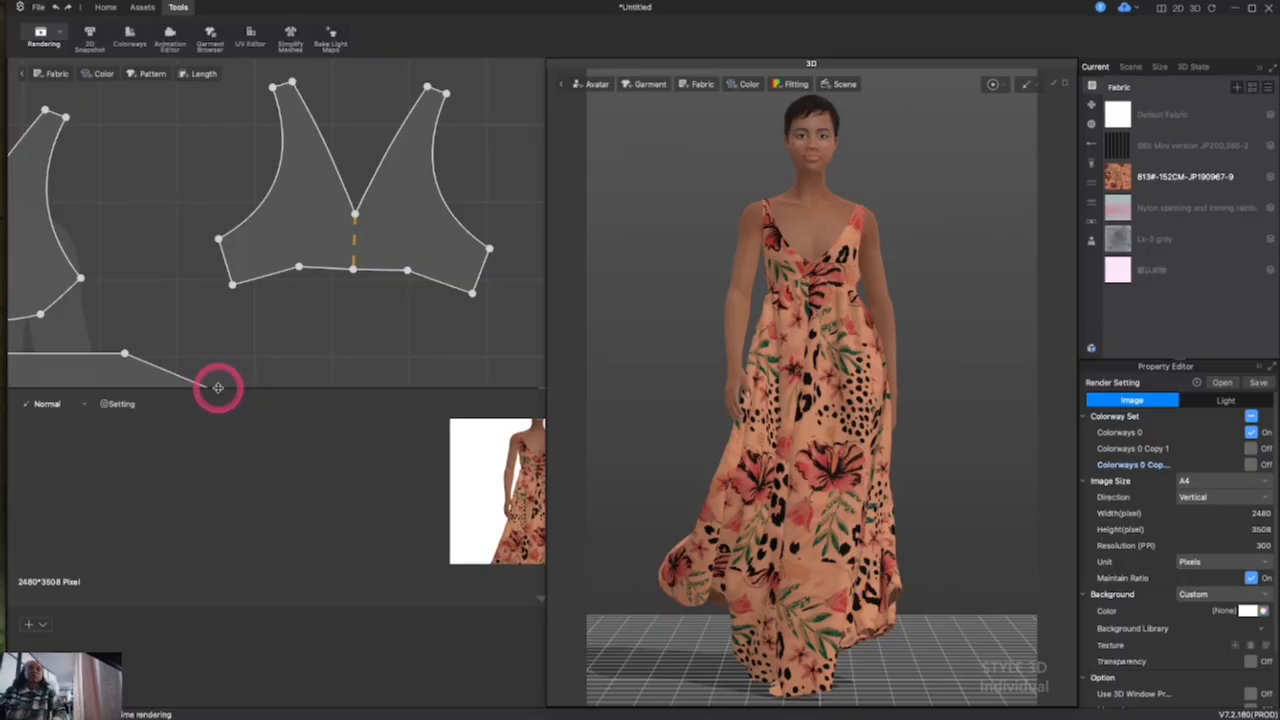
Hide the 2D pattern window and widen the render preview area beside the floating 3D window
click(1197, 9)
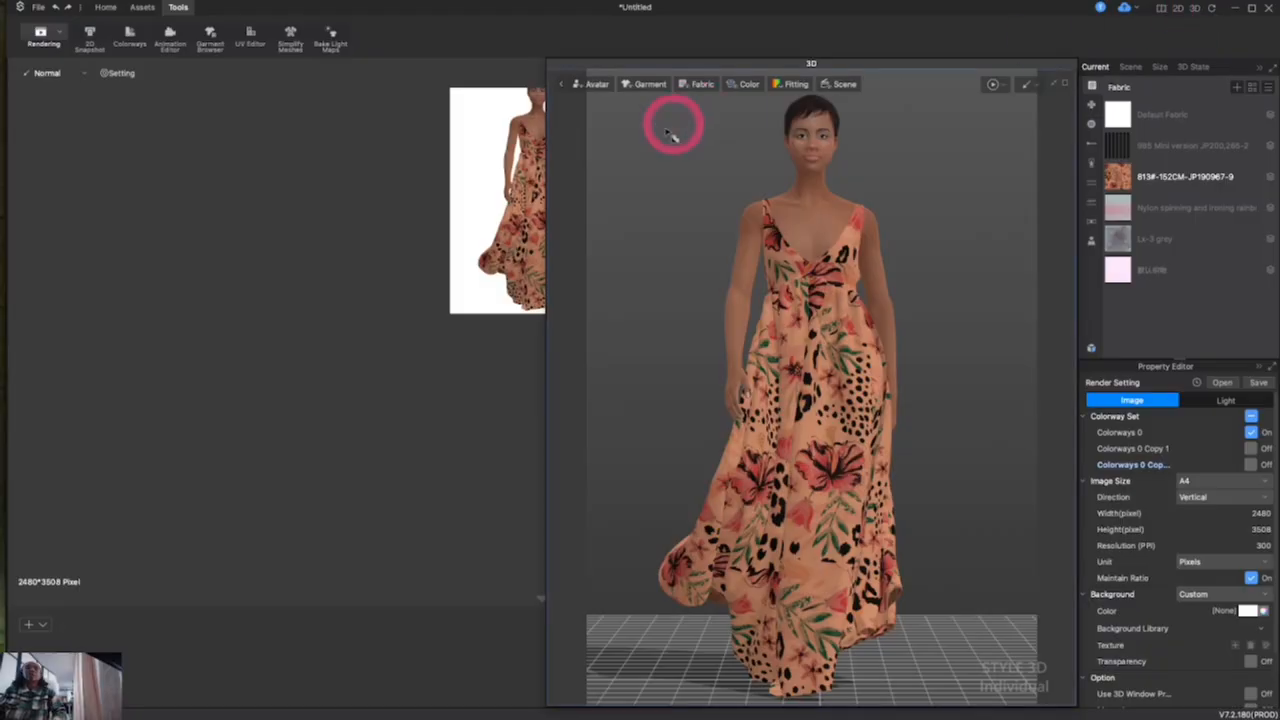
scroll(426, 300, up, 3)
scroll(426, 300, down, 2)
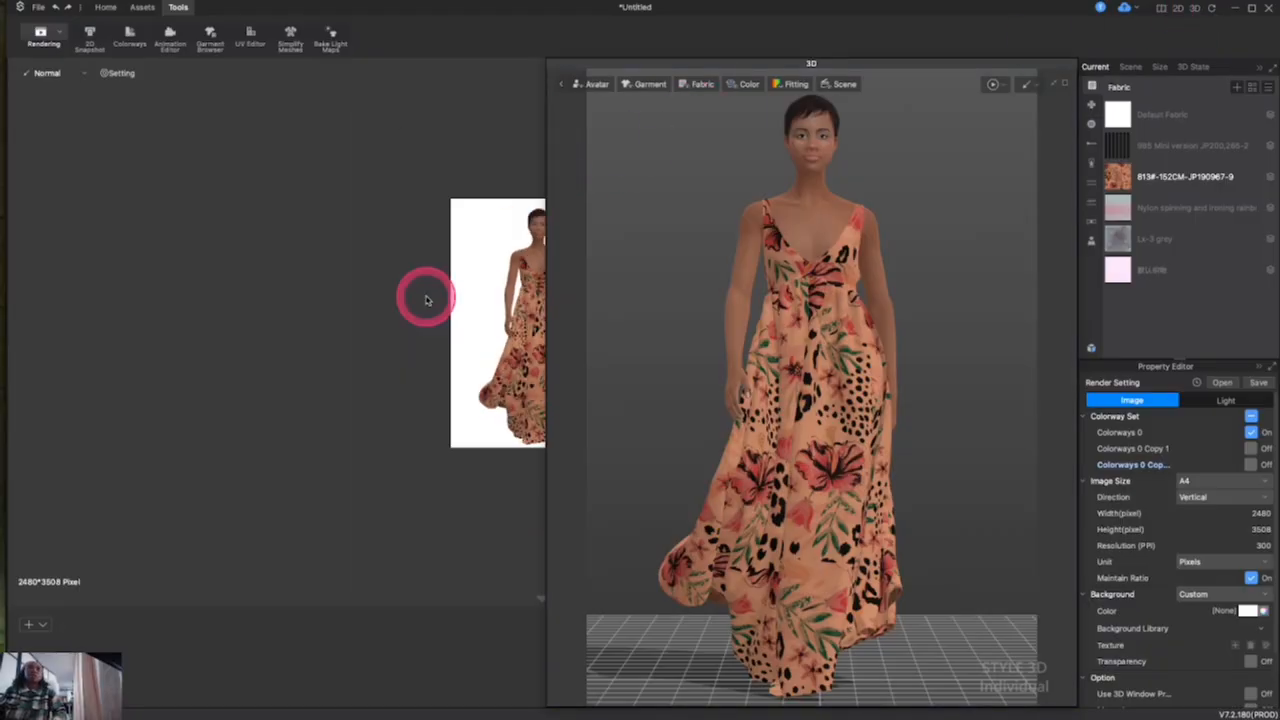
scroll(428, 298, up, 1)
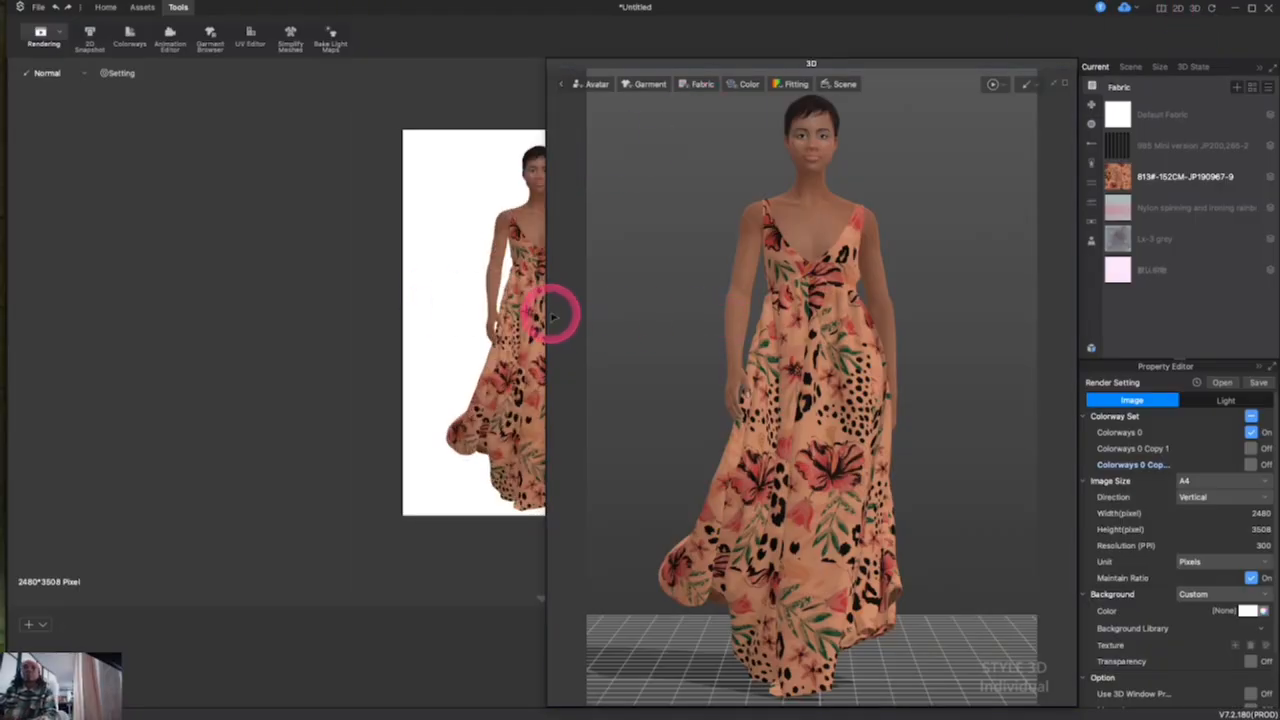
drag(547, 314, 590, 314)
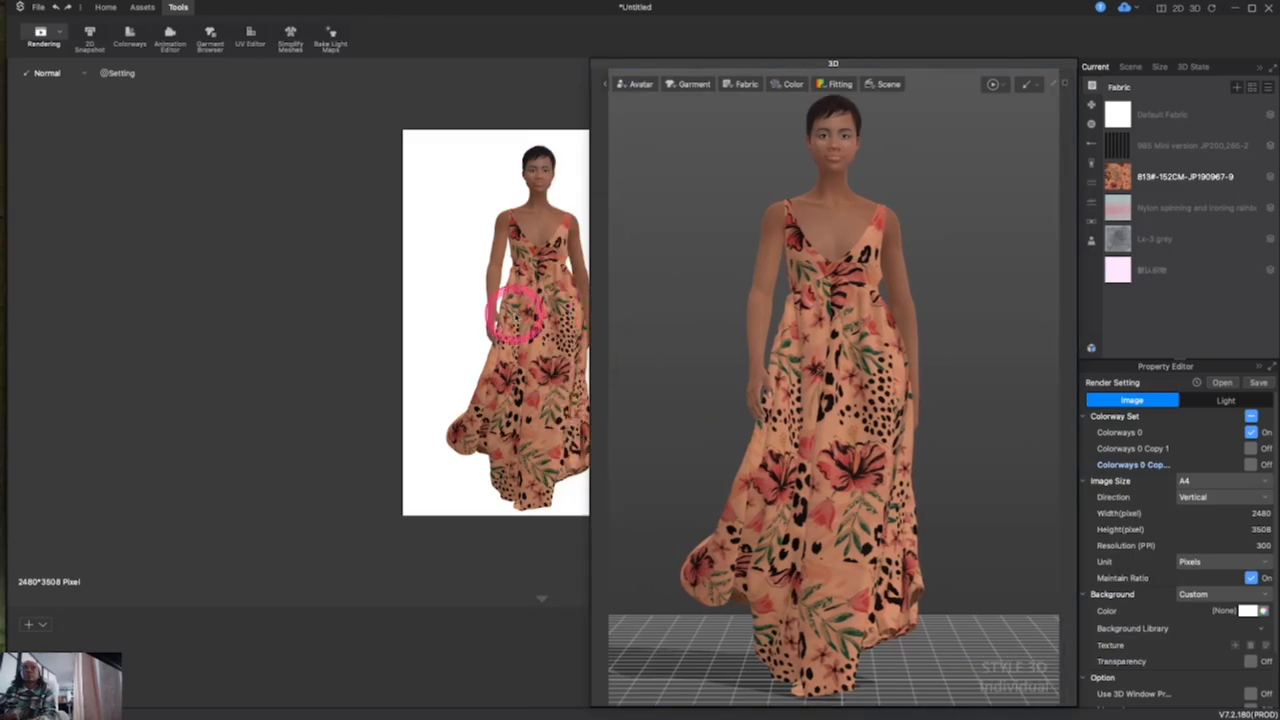
drag(674, 272, 735, 362)
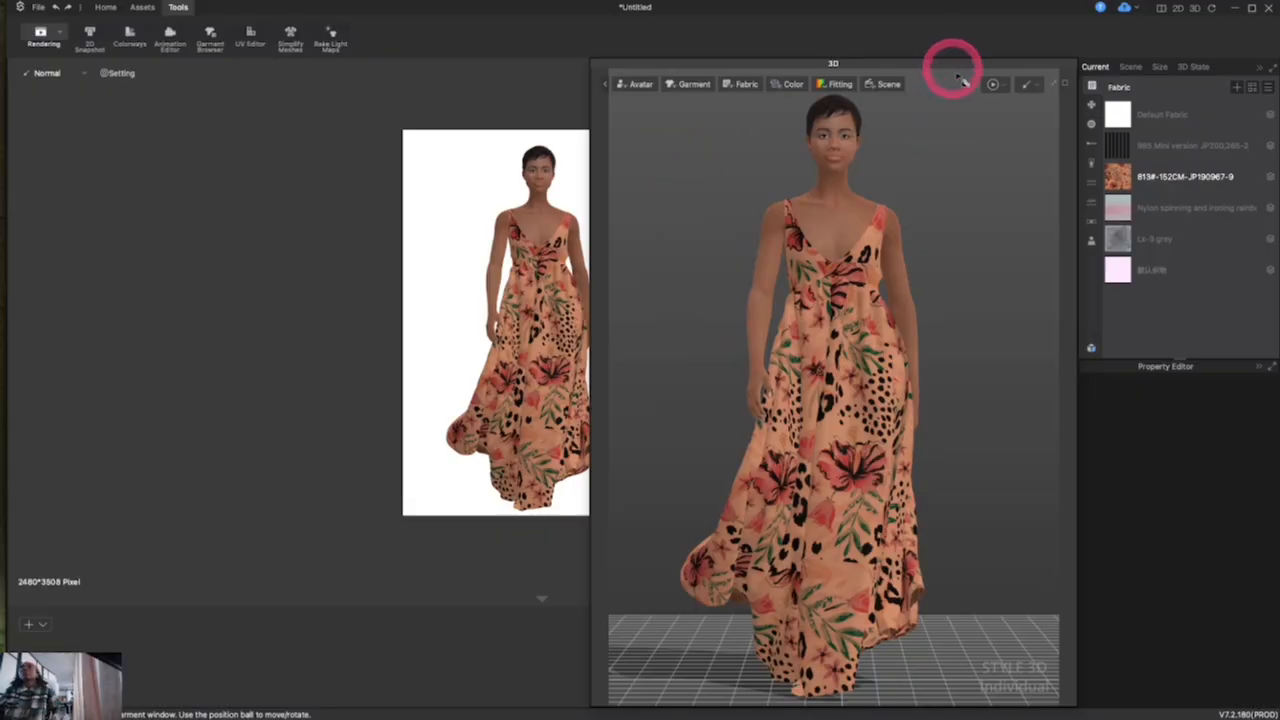
Try docking and undocking the 3D and photo rendering windows to see the full render preview beside the avatar
click(1037, 89)
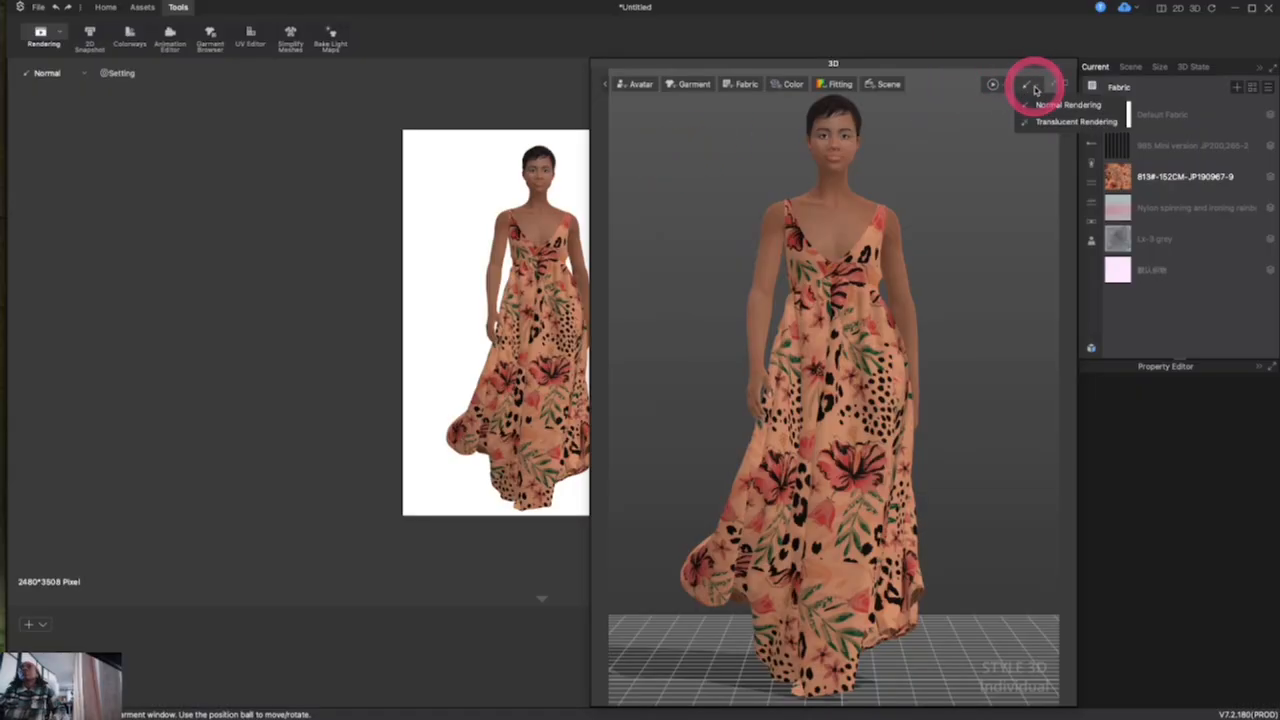
click(1054, 85)
click(1054, 85)
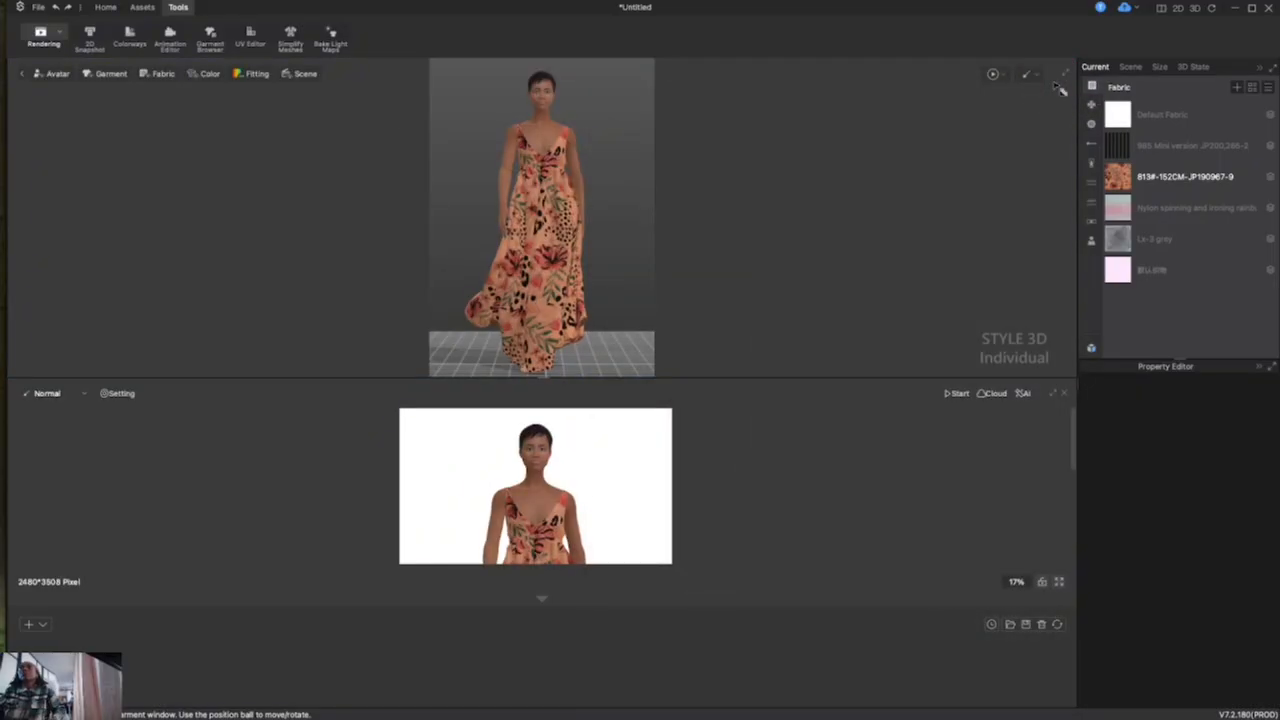
click(1056, 395)
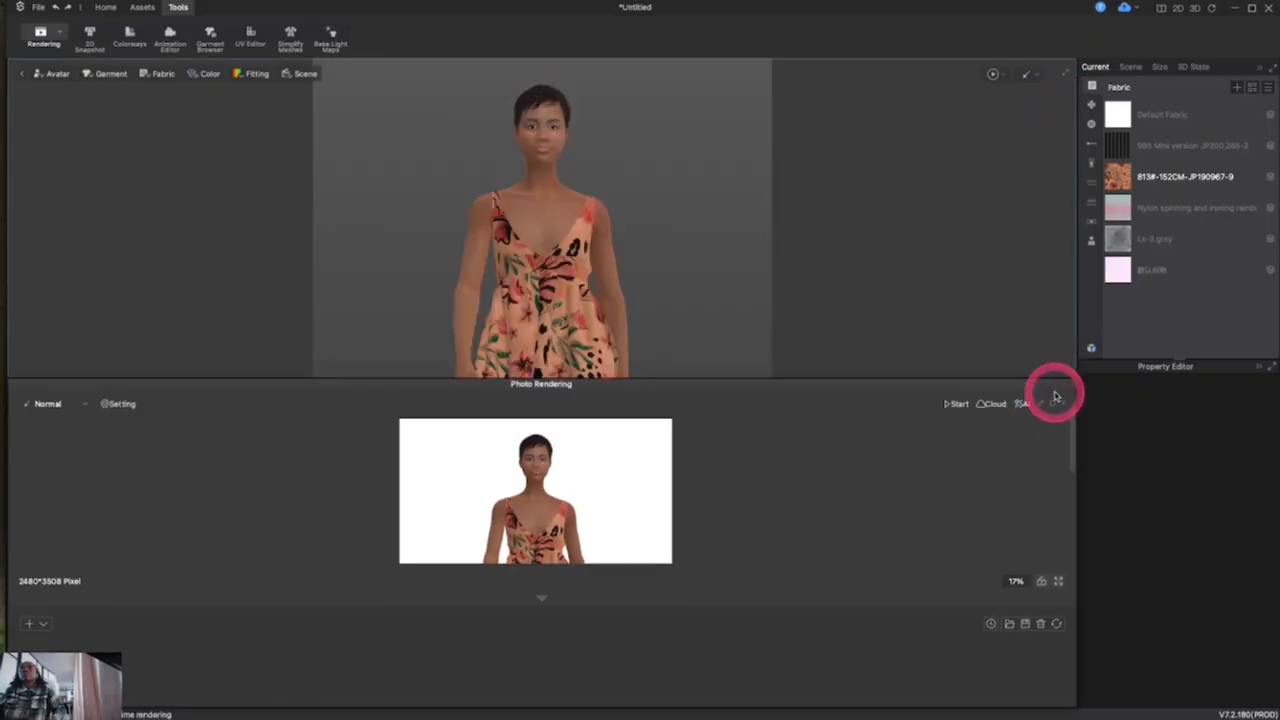
click(1044, 406)
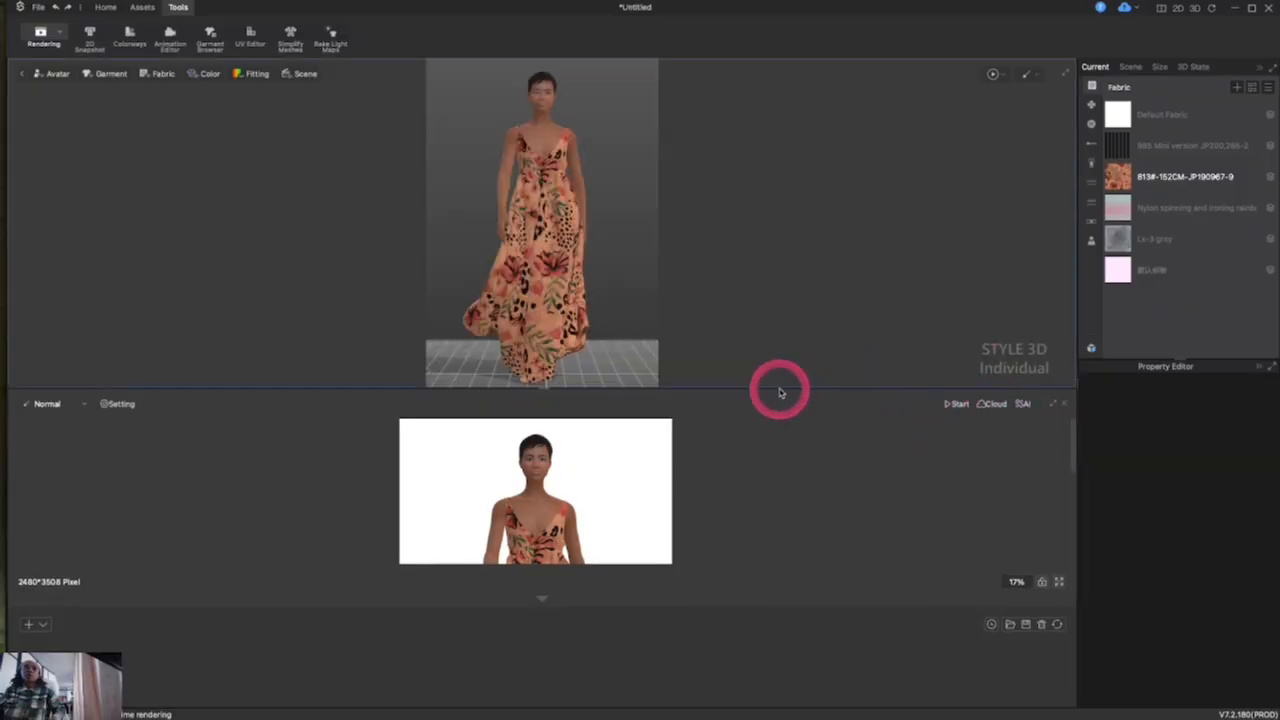
click(1066, 76)
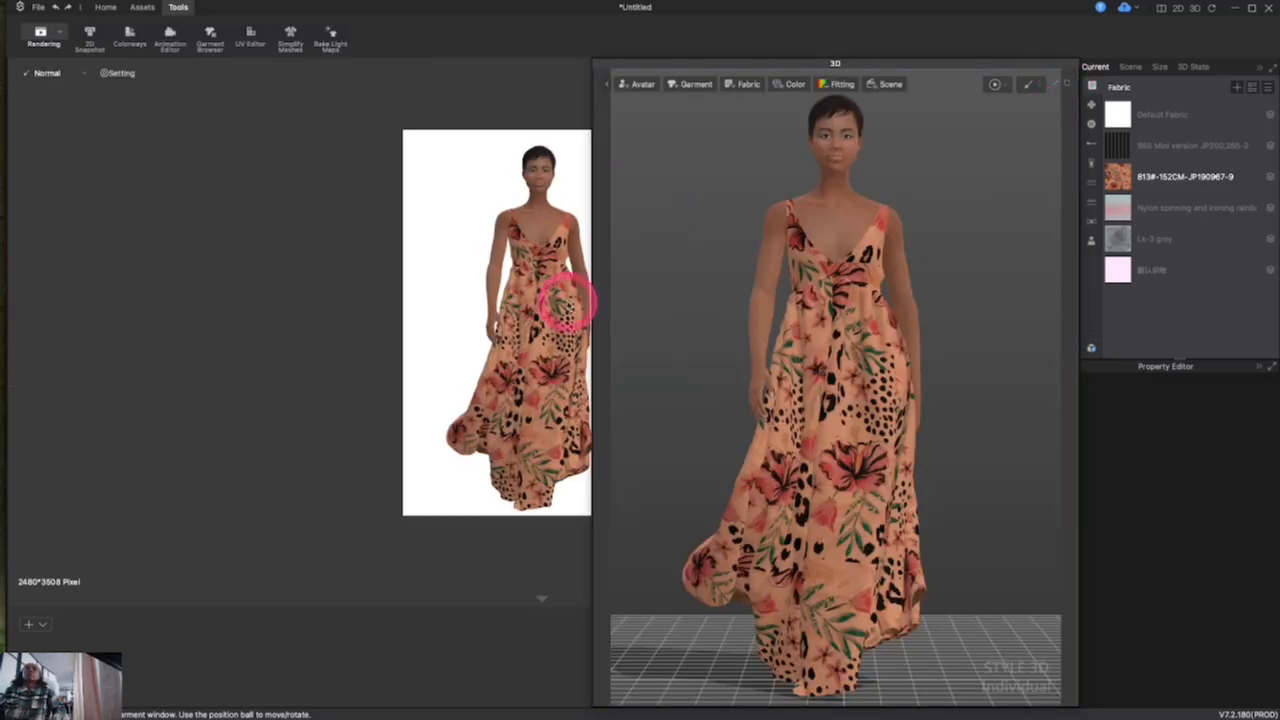
scroll(568, 303, down, 2)
scroll(568, 303, up, 4)
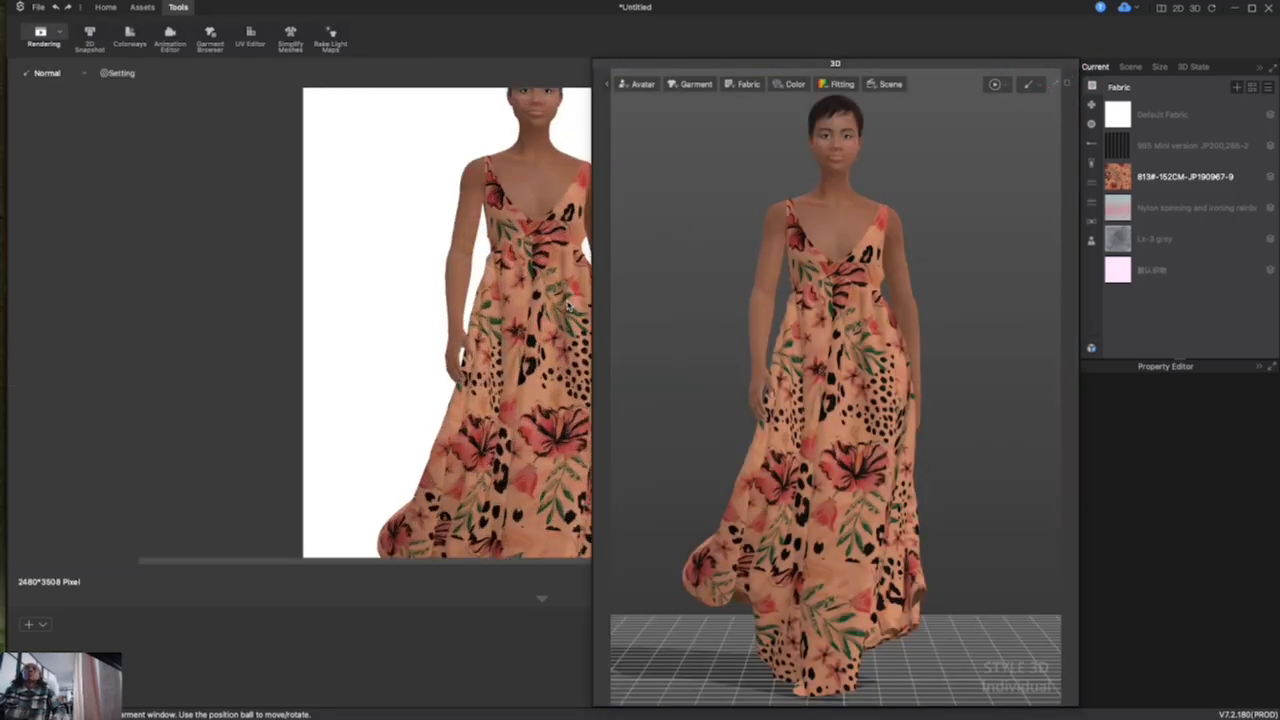
scroll(568, 303, down, 3)
scroll(568, 303, up, 2)
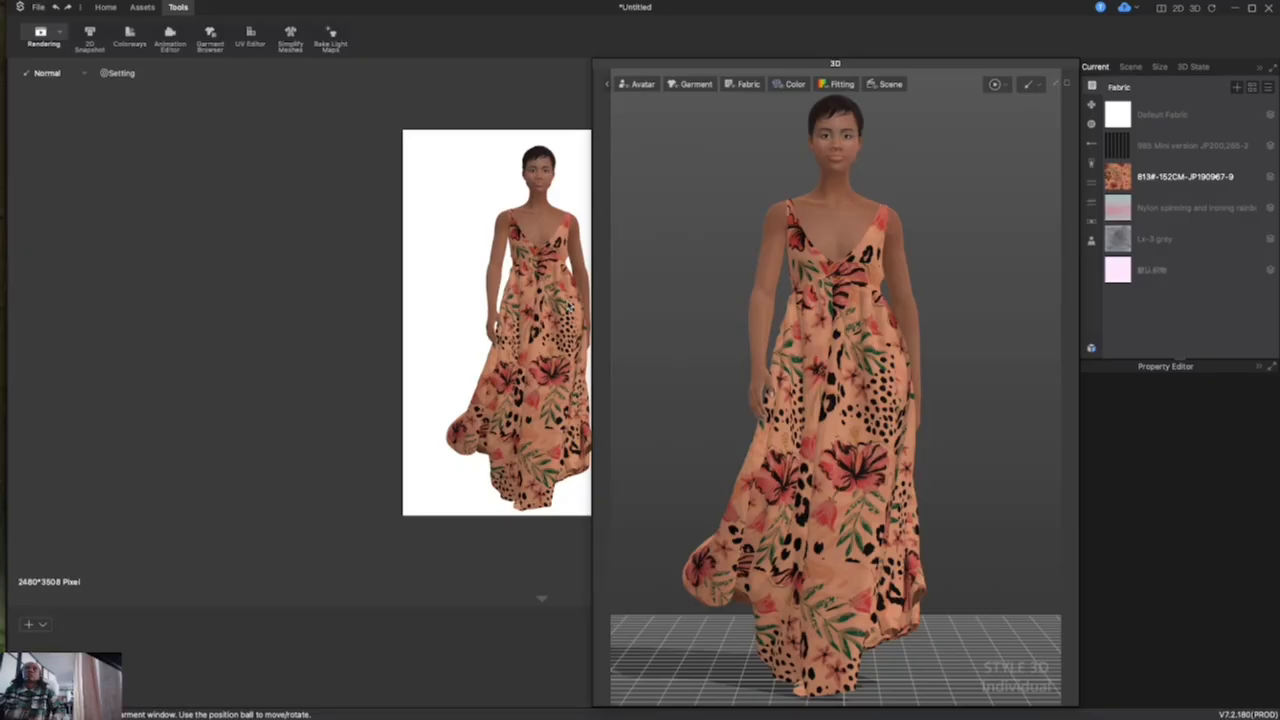
Try toggling the 2D pattern window and docking the 3D window to rearrange the workspace
click(1162, 10)
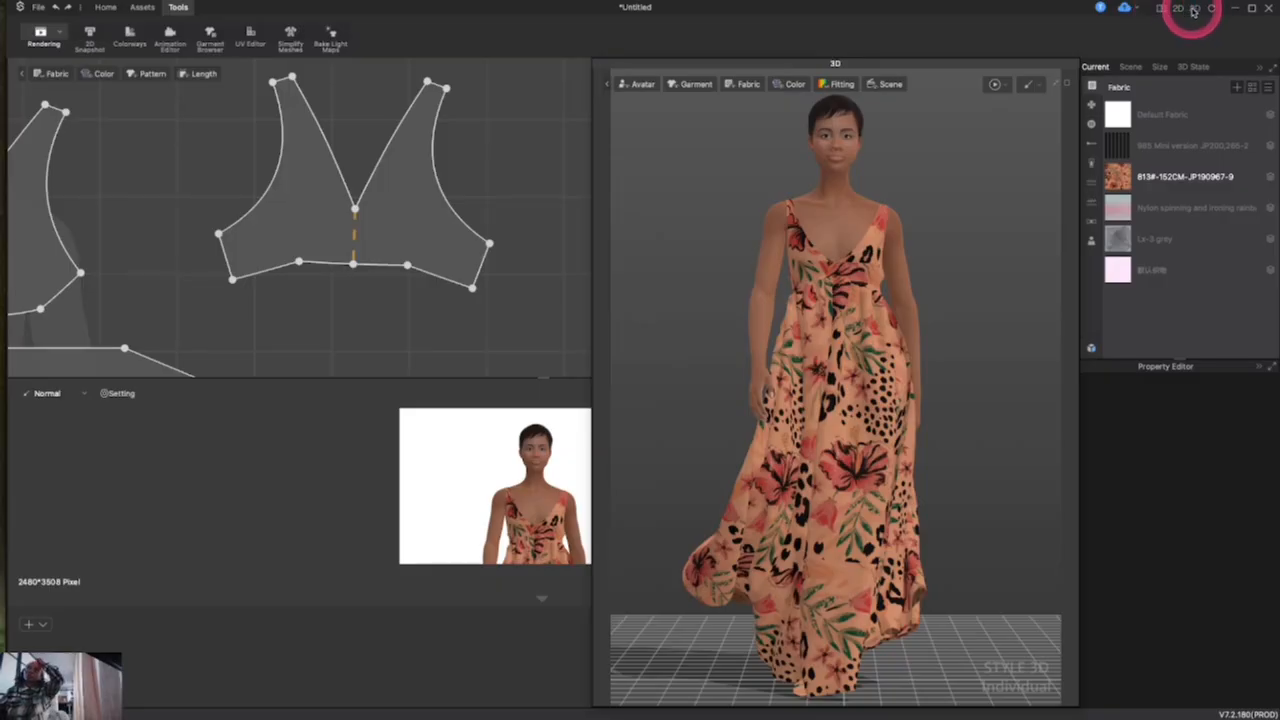
click(1191, 10)
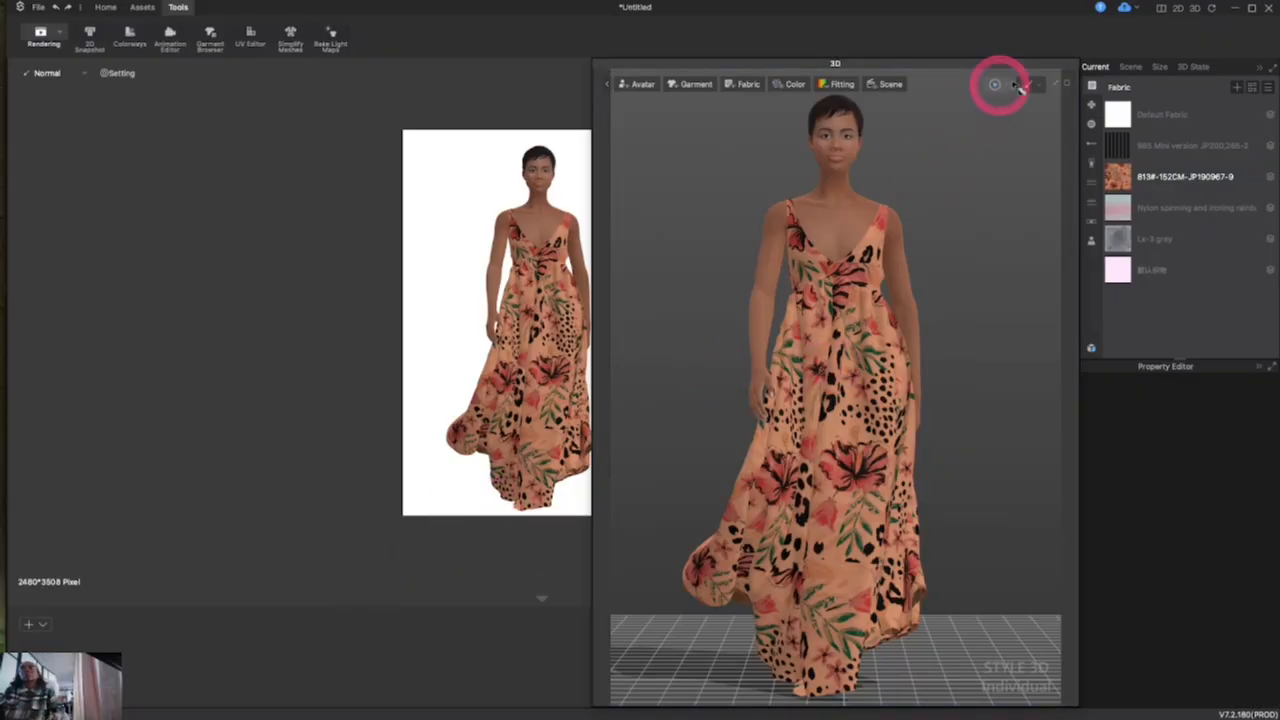
click(1057, 87)
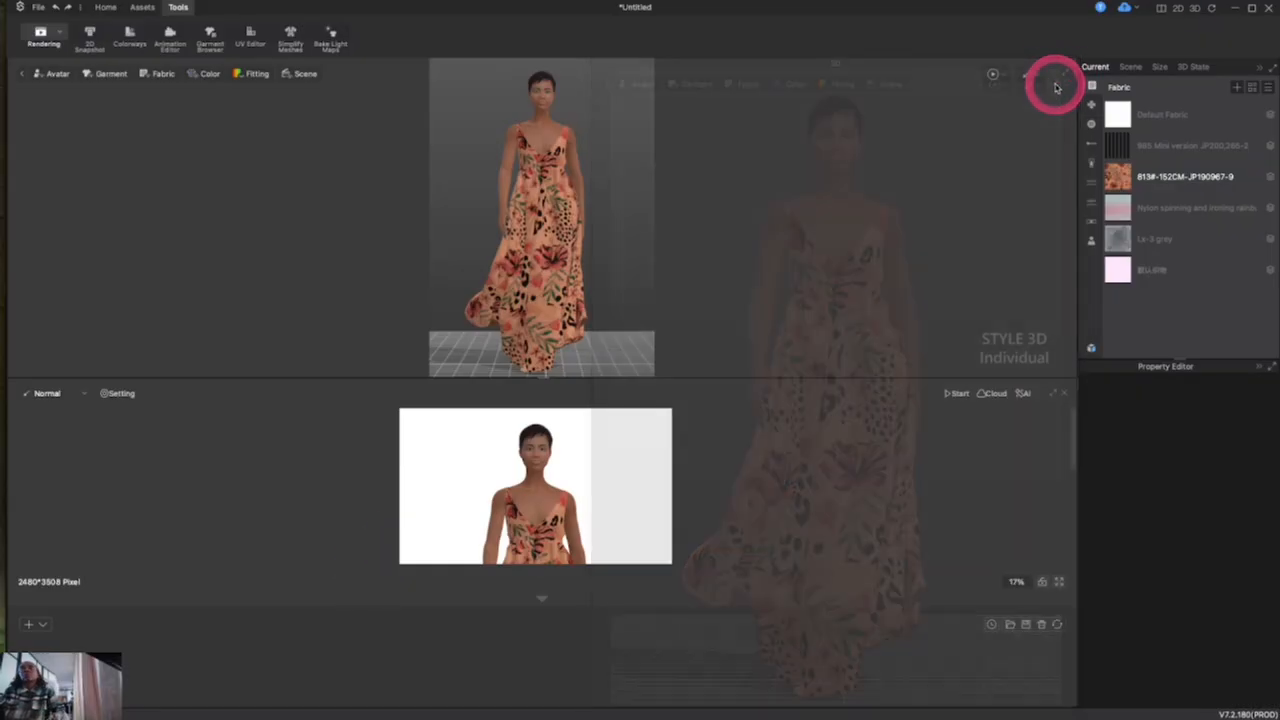
click(1065, 77)
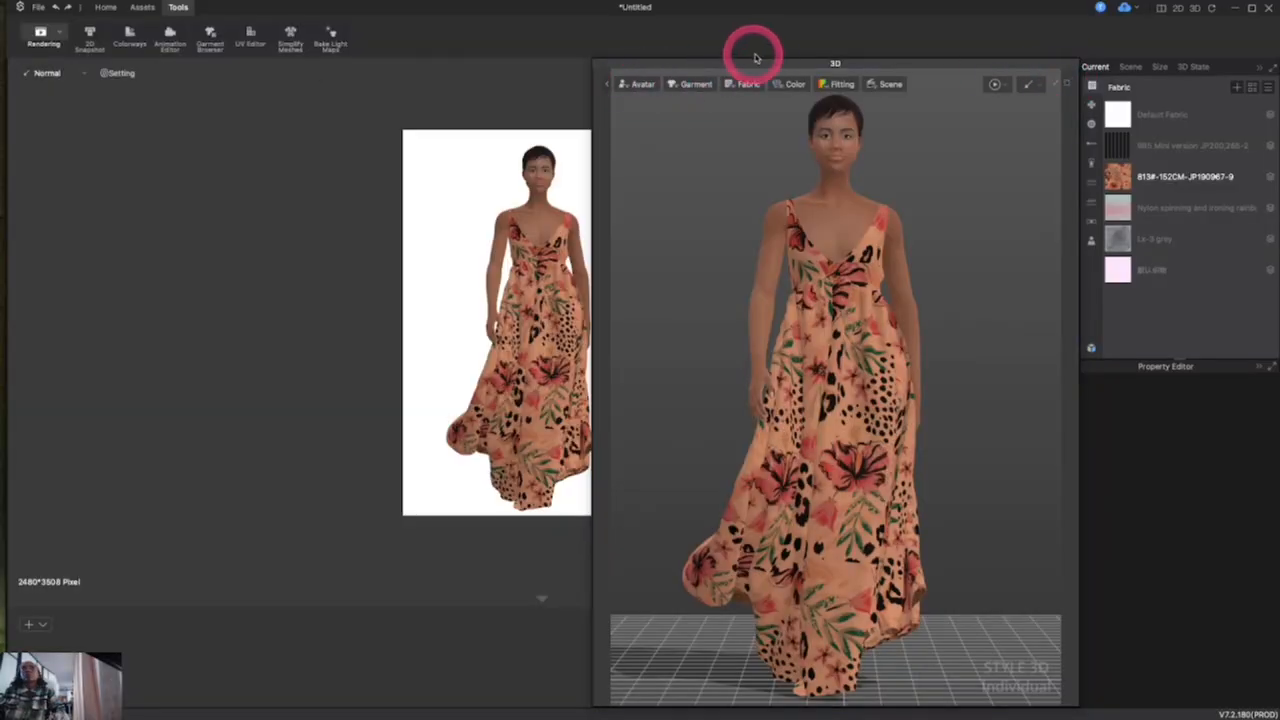
Restore the split layout and dock the photo rendering window with the 2D window, beside the 3D view
drag(752, 60, 486, 63)
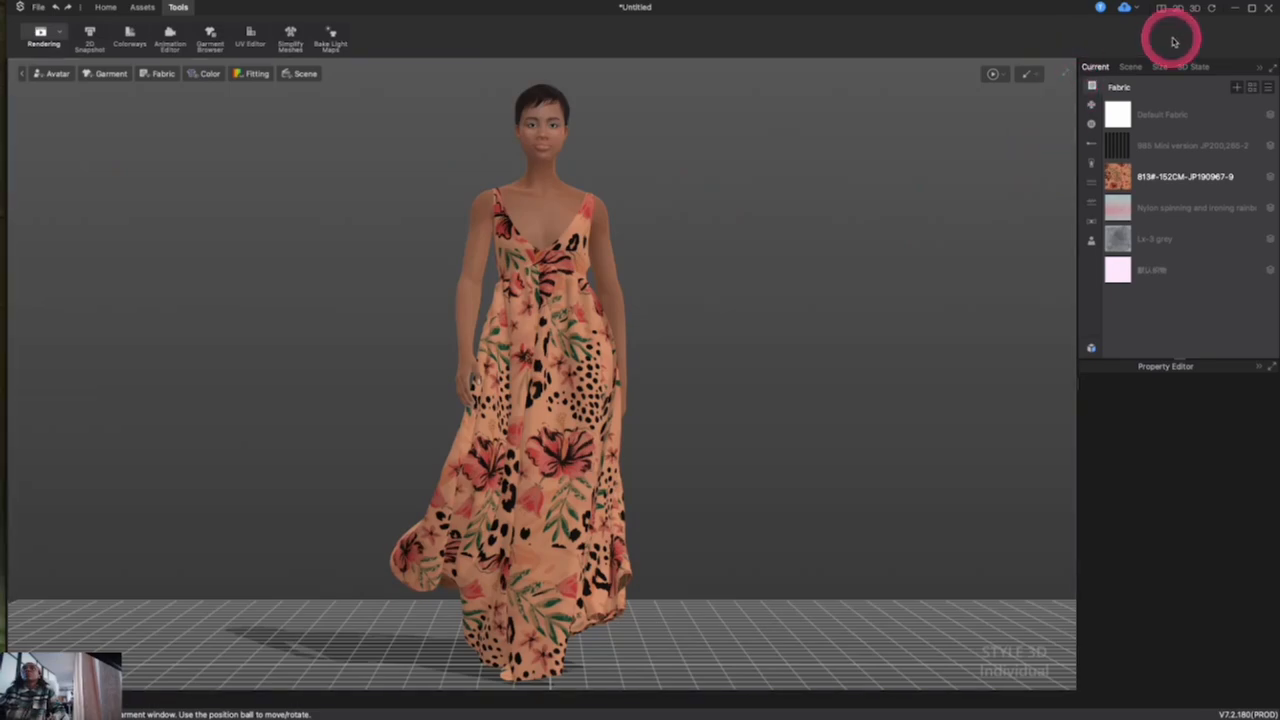
click(1161, 9)
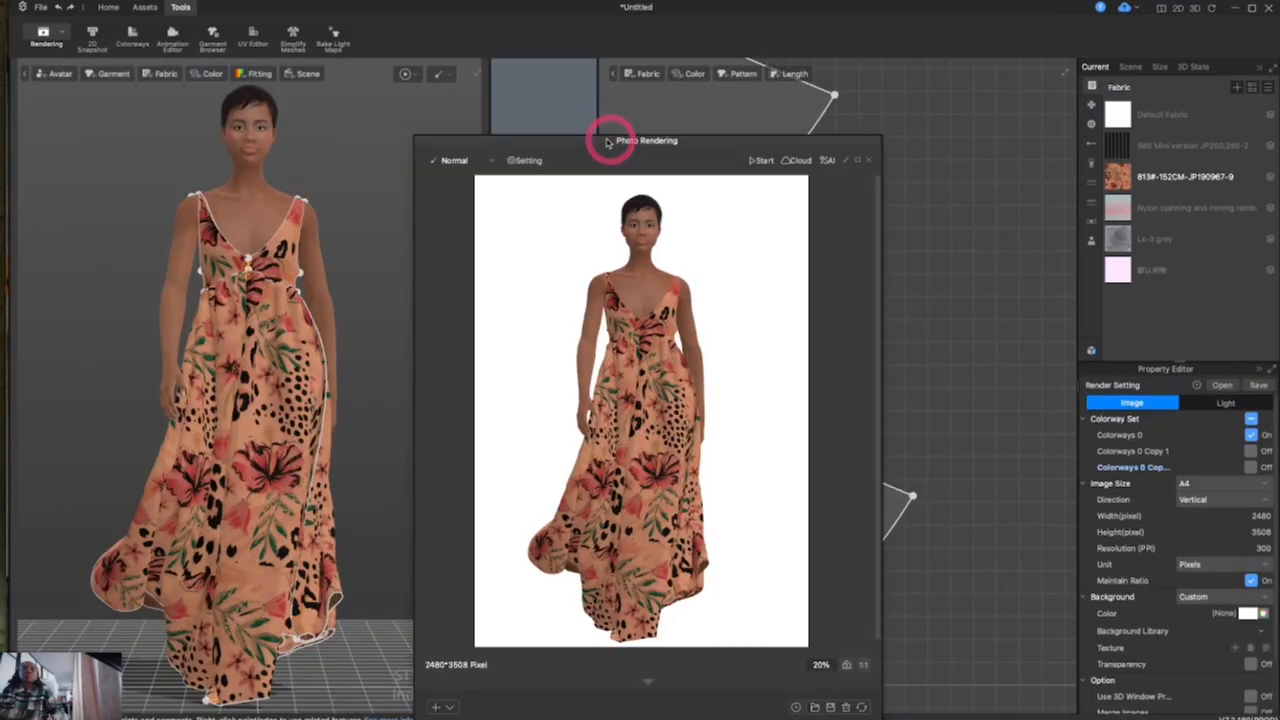
drag(609, 139, 735, 92)
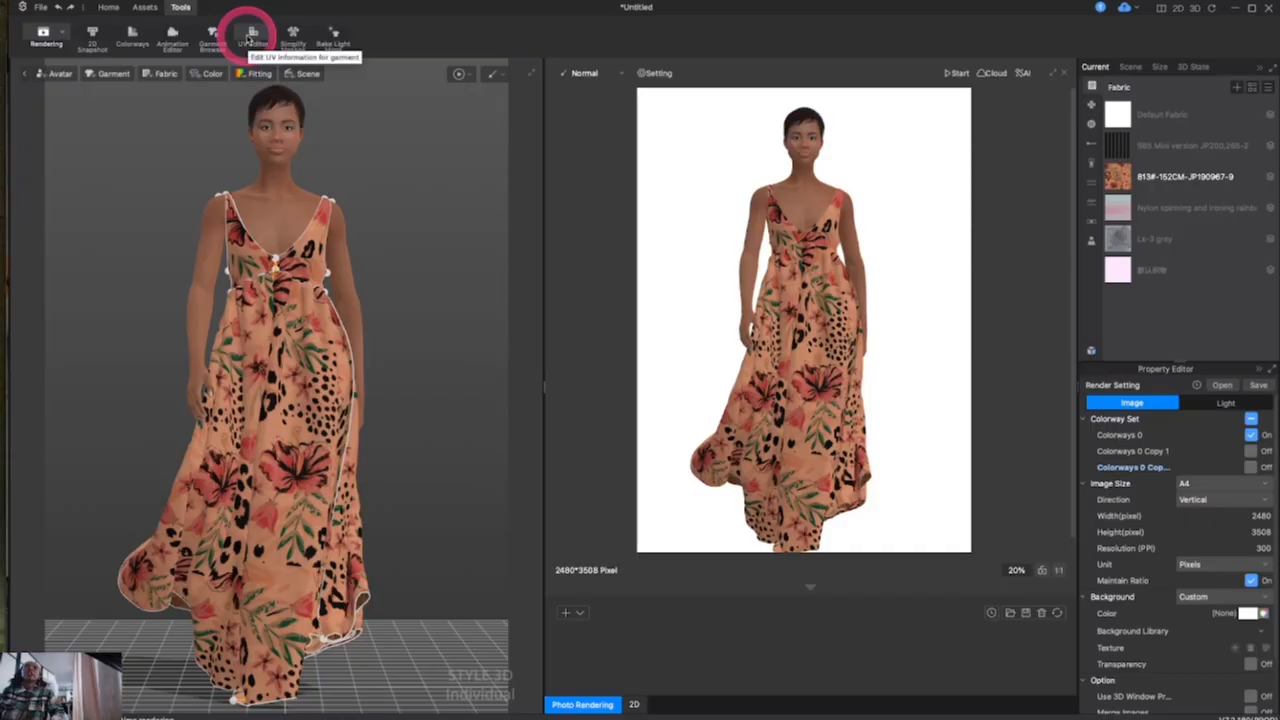
Switch the dress to the Colorways 0 colorway and close the colorways window
click(133, 33)
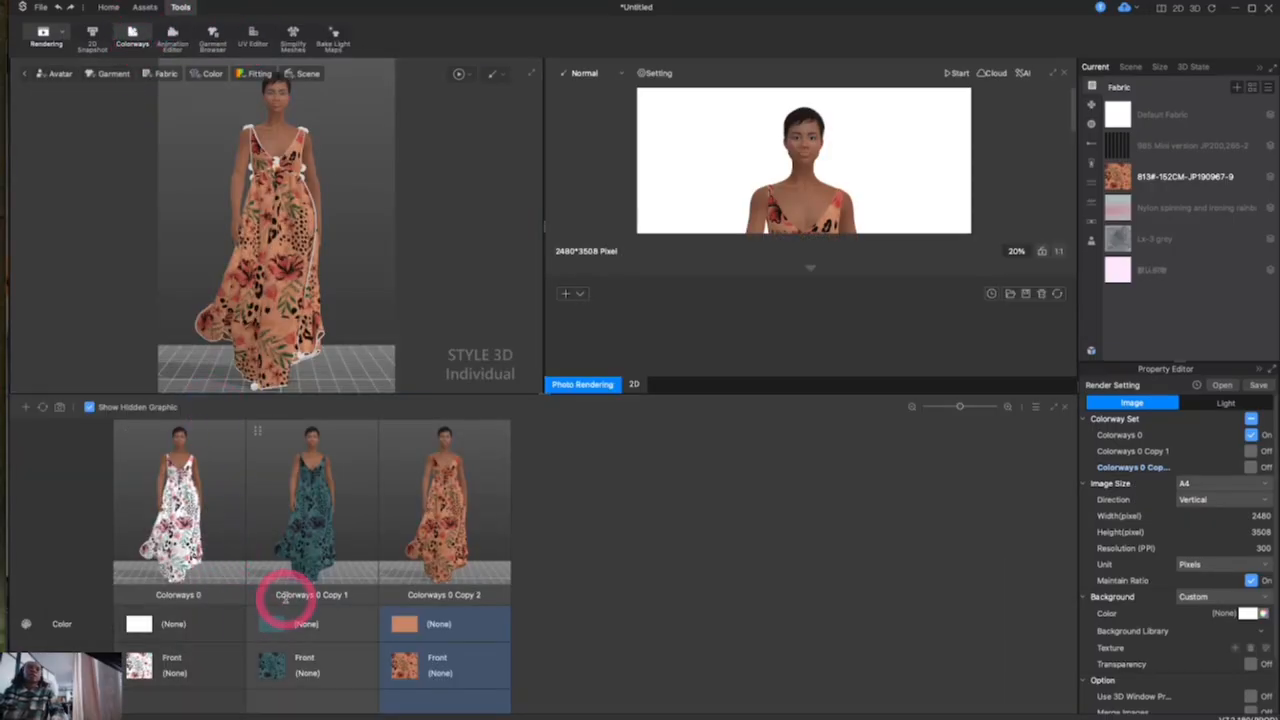
click(302, 577)
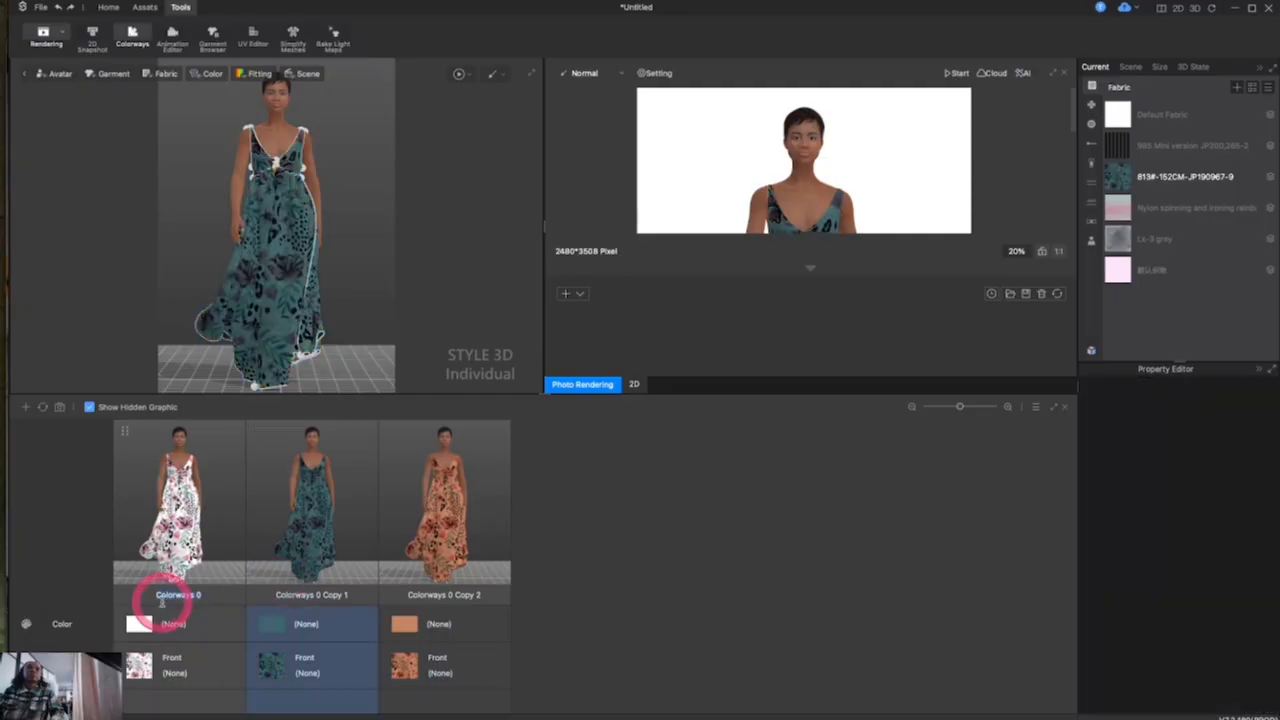
click(163, 595)
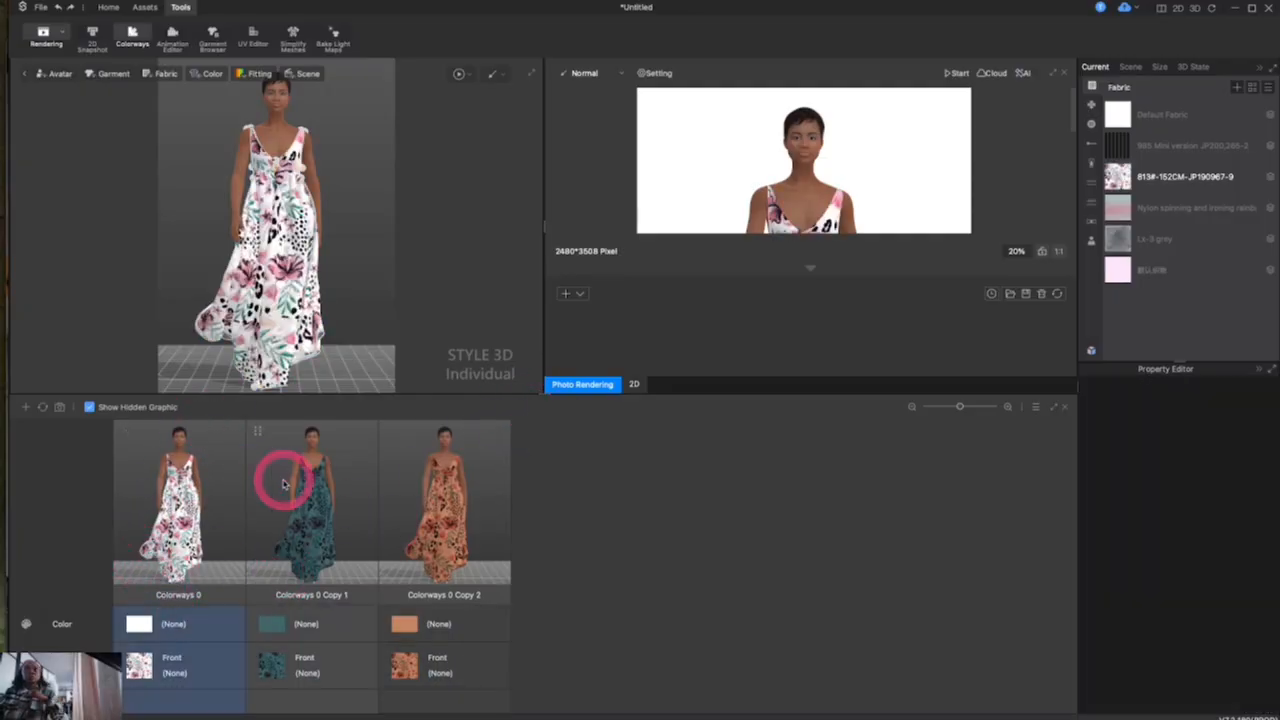
click(1063, 408)
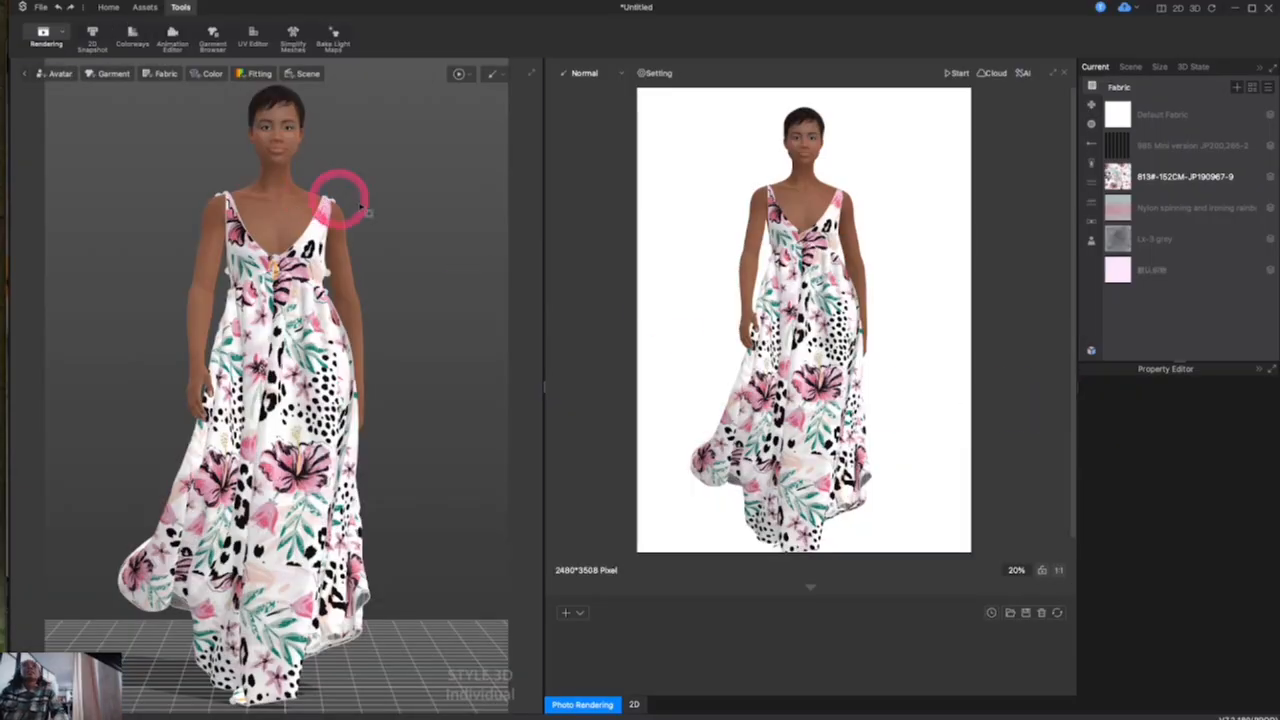
Frame the full avatar and load 04_Scene.ssc from the resource library with load type Add, including its props and lights
scroll(243, 338, up, 5)
scroll(241, 343, down, 6)
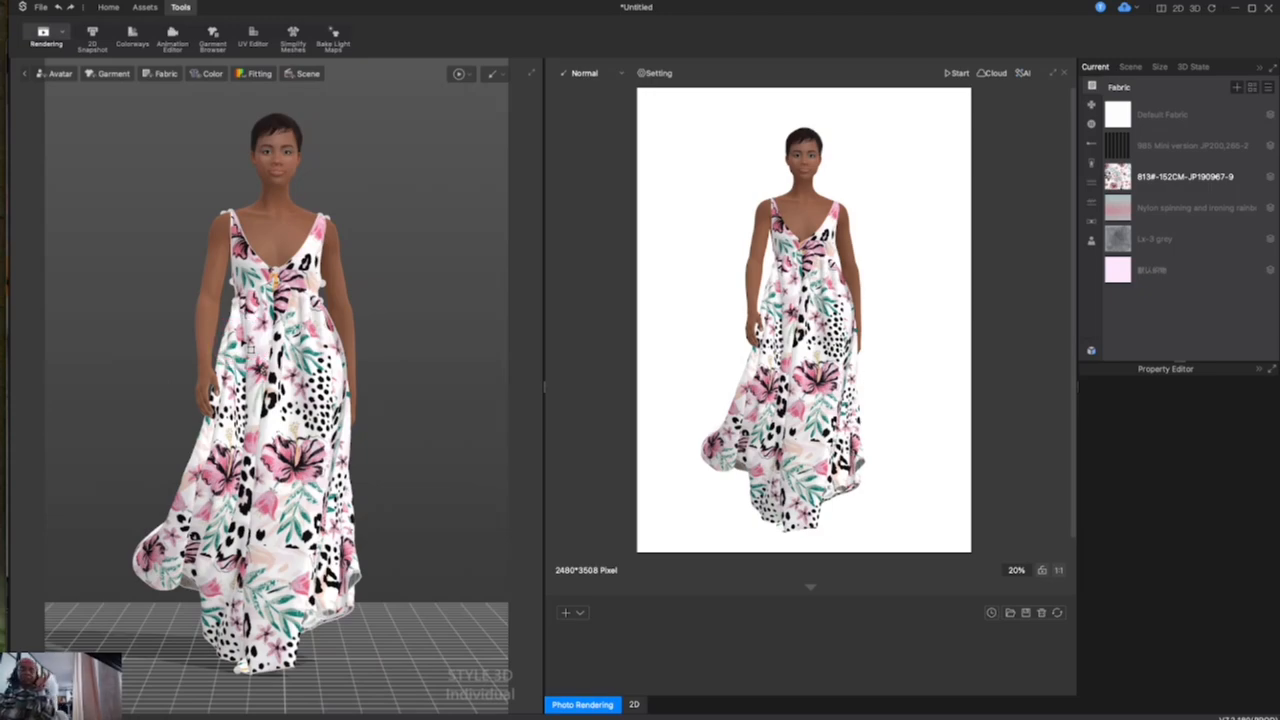
click(1090, 349)
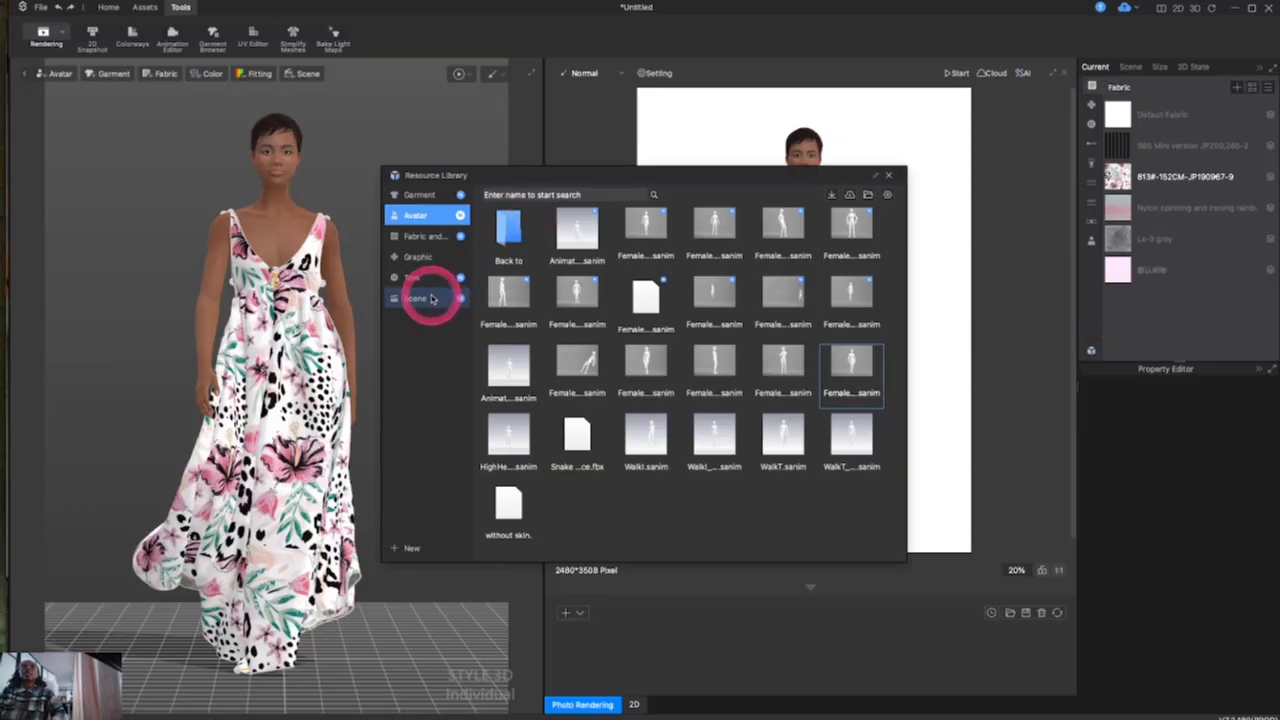
click(416, 298)
mouse_move(786, 367)
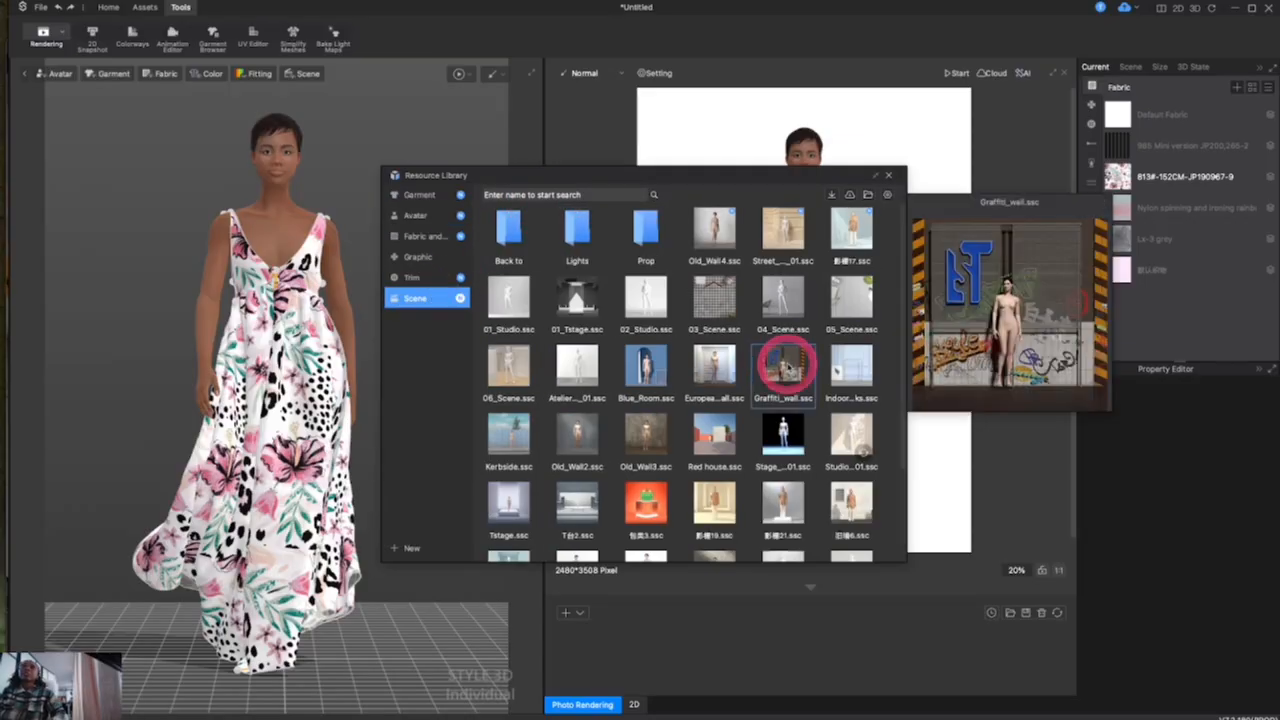
click(781, 300)
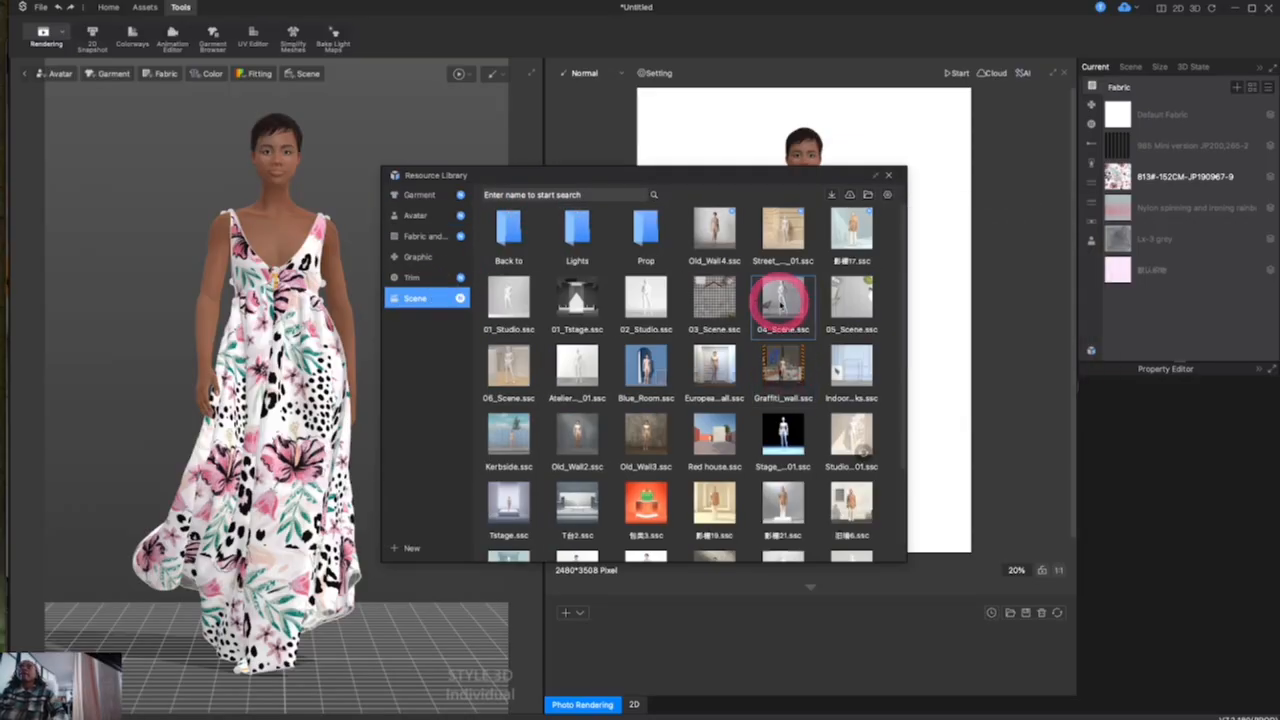
double_click(781, 300)
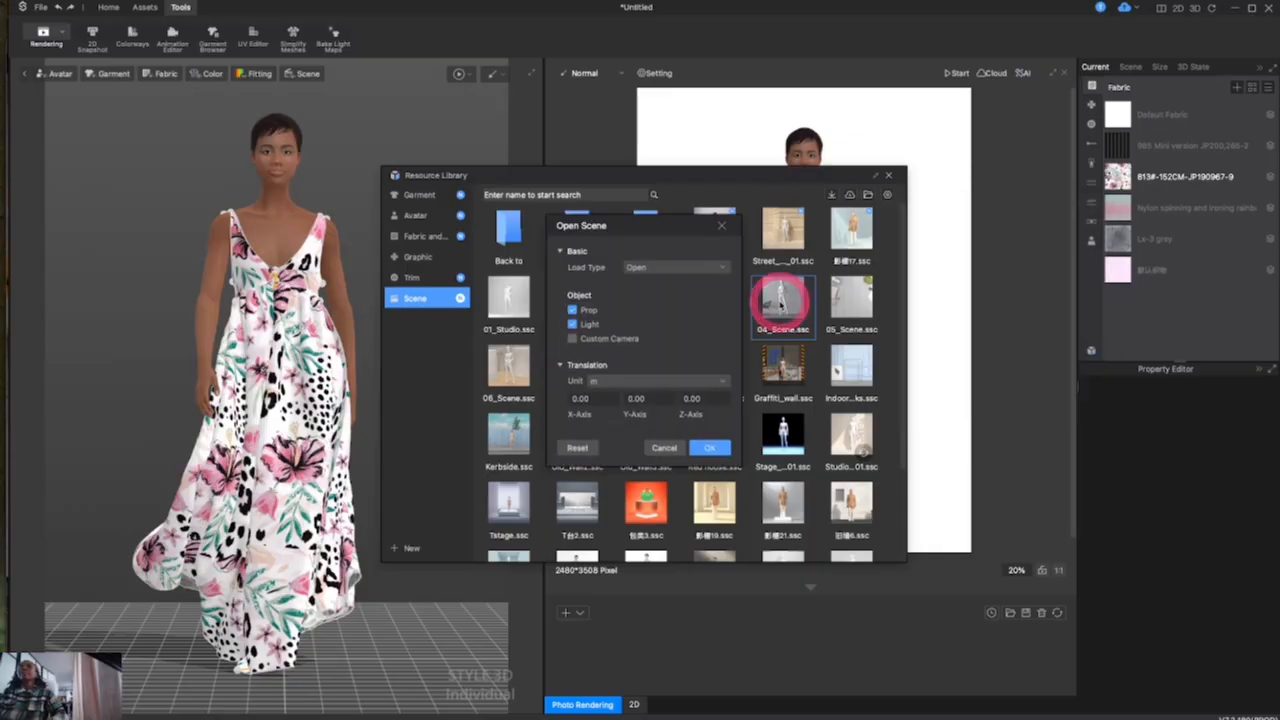
click(691, 265)
click(680, 290)
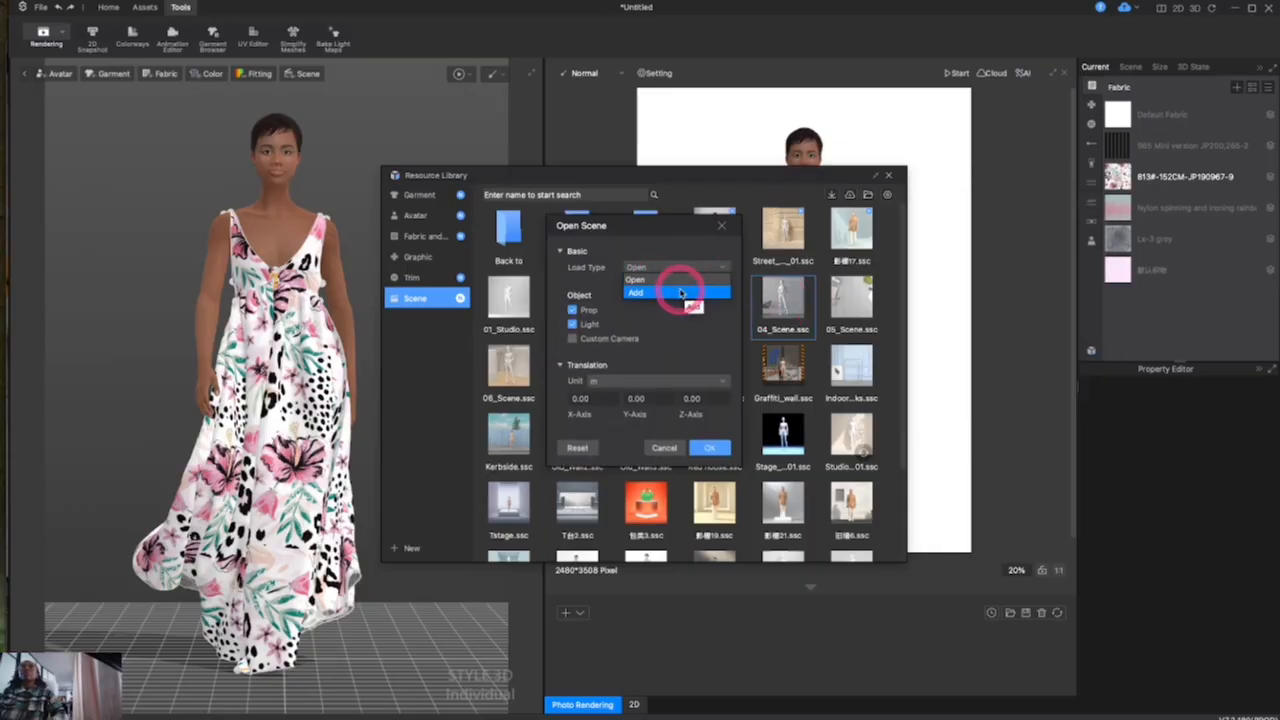
click(718, 449)
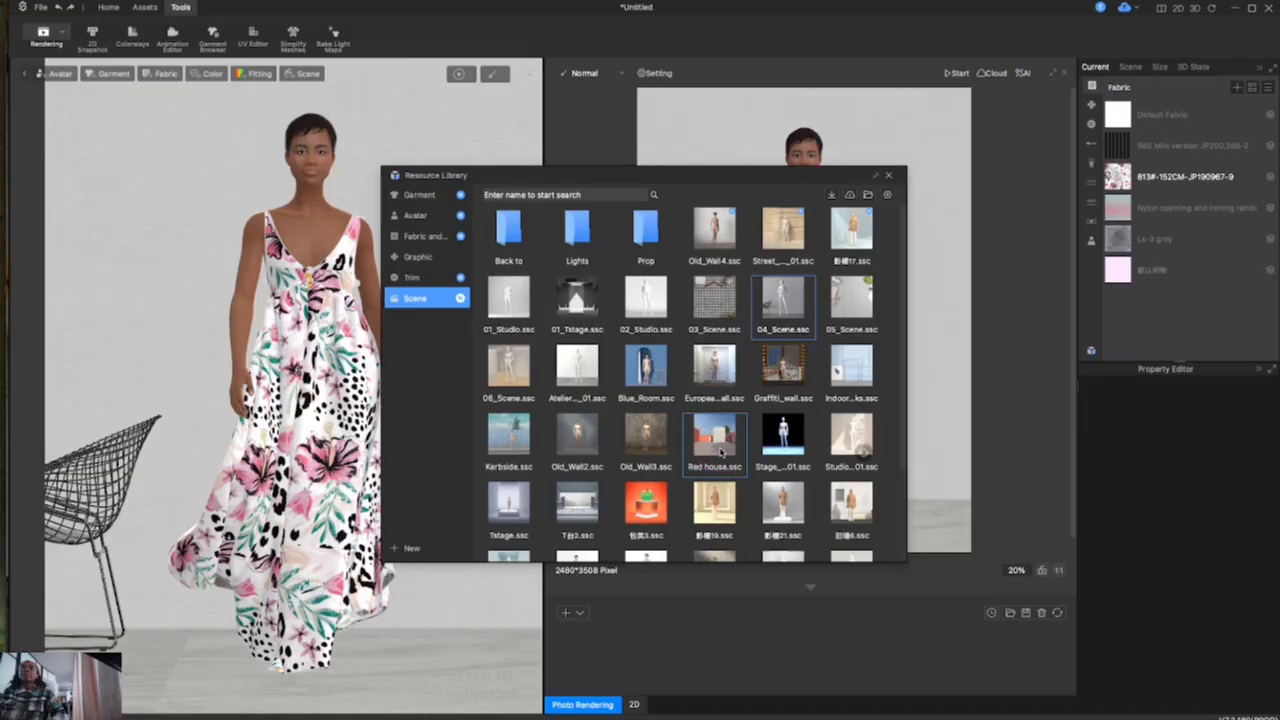
click(889, 178)
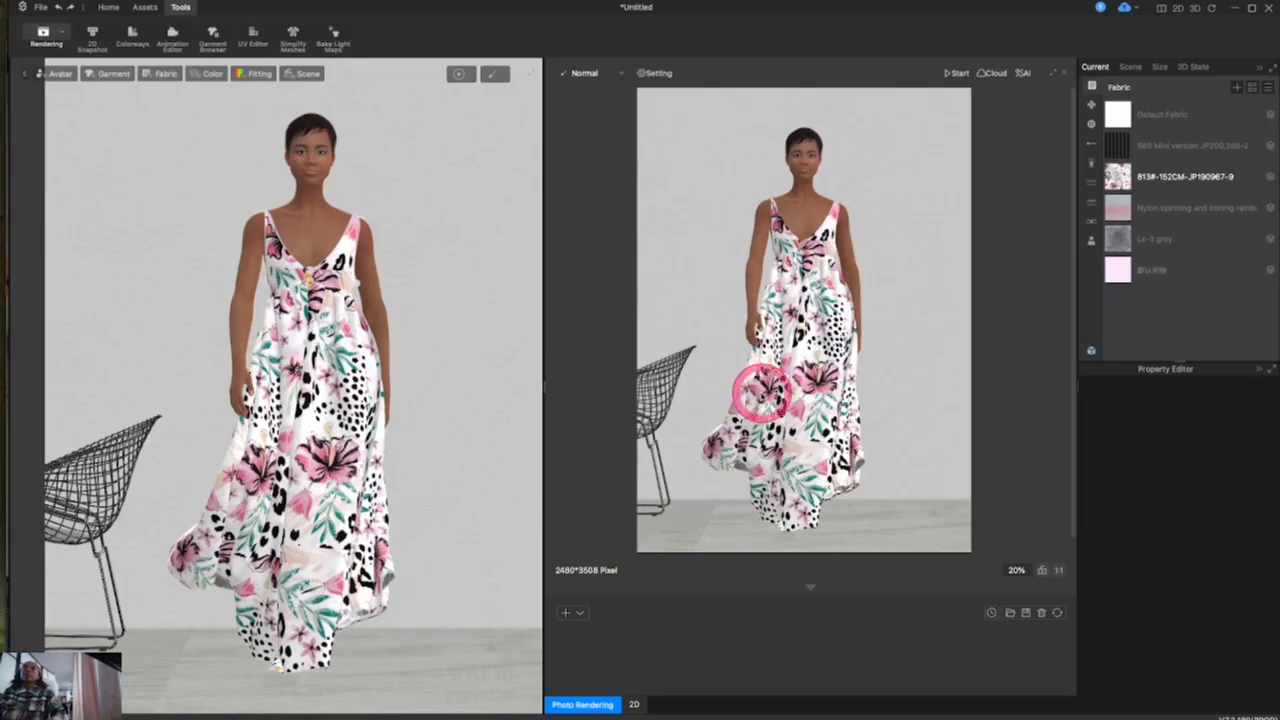
Turn the 3D view to a three-quarter angle of the walking avatar and render it, accepting the automatically added view
right_click(763, 398)
click(483, 434)
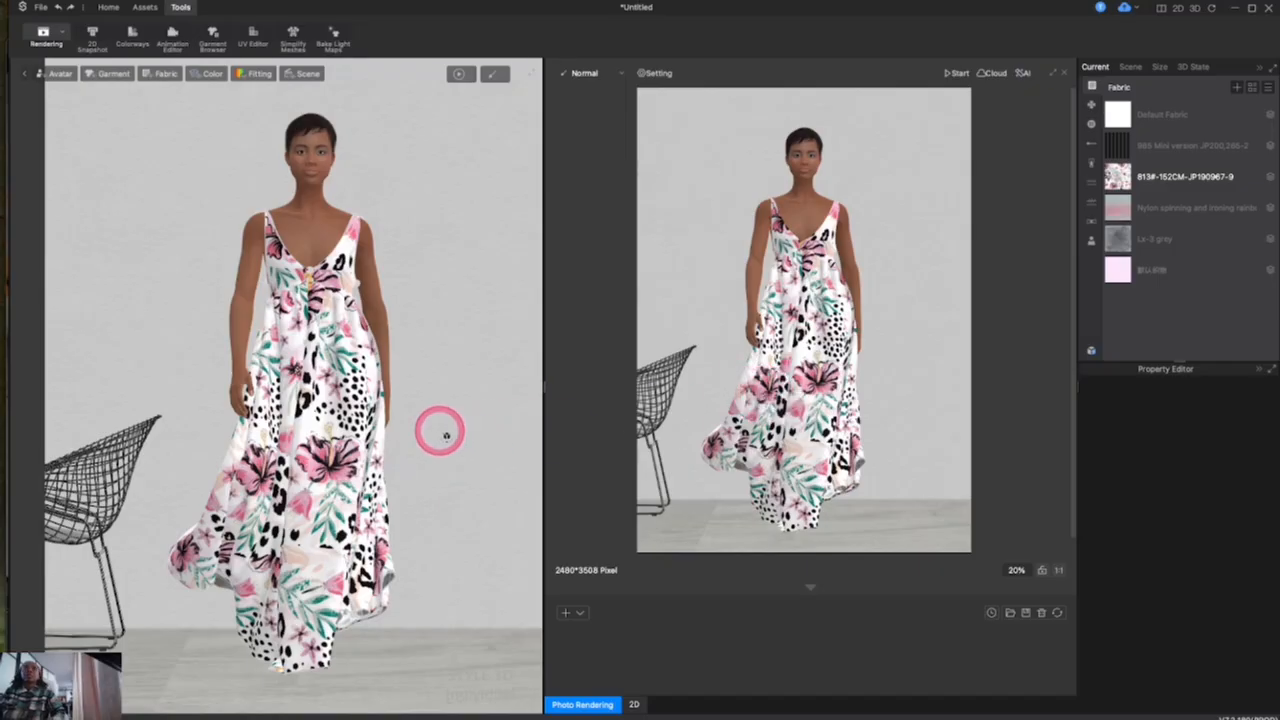
right_drag(427, 432, 347, 425)
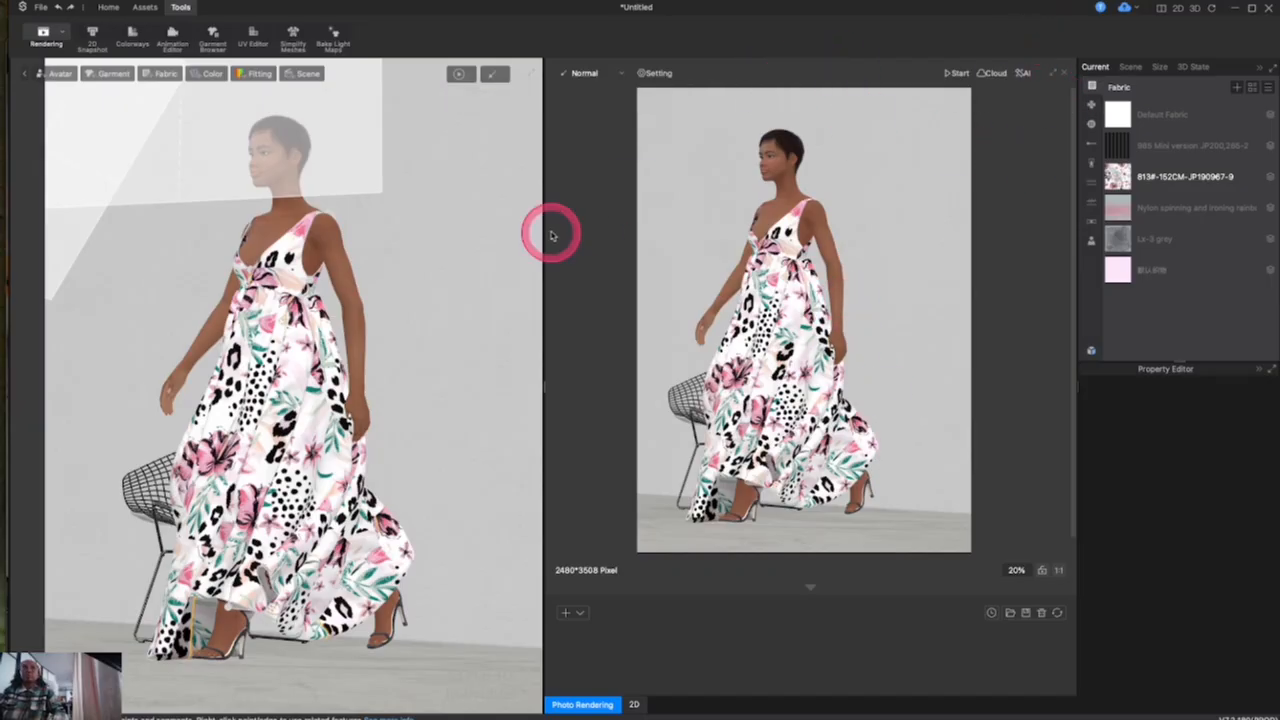
click(958, 73)
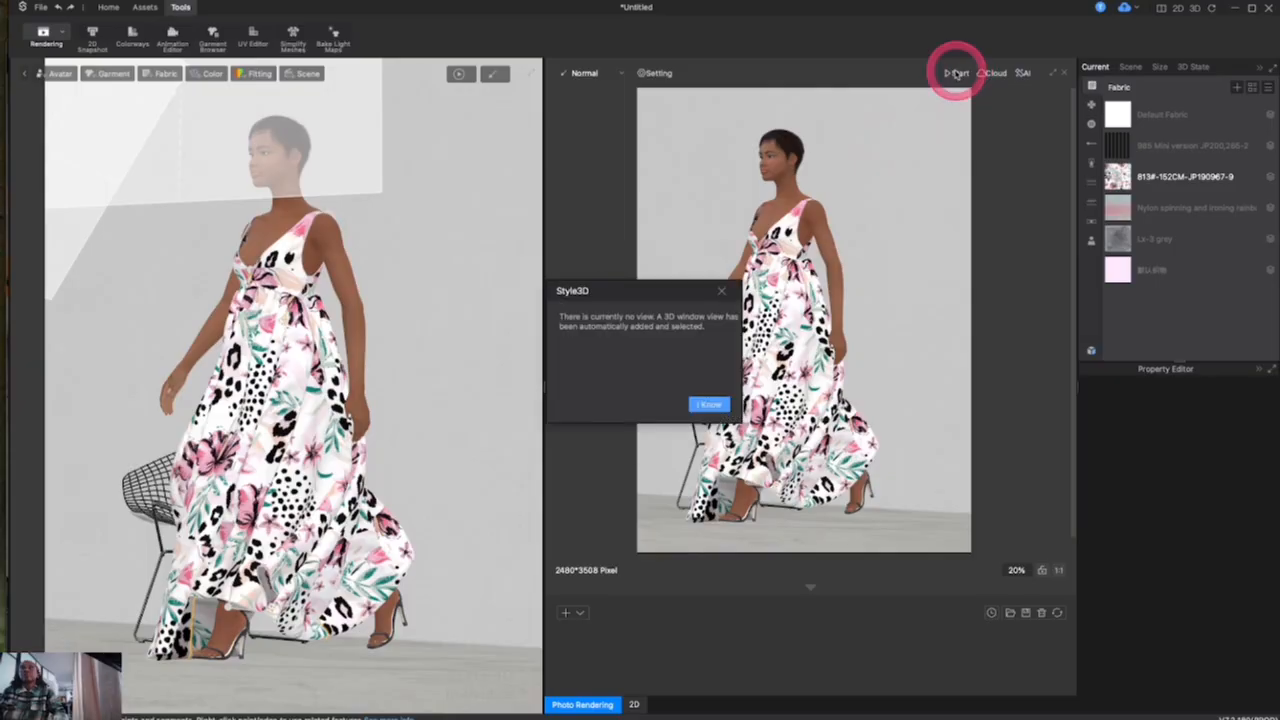
click(709, 403)
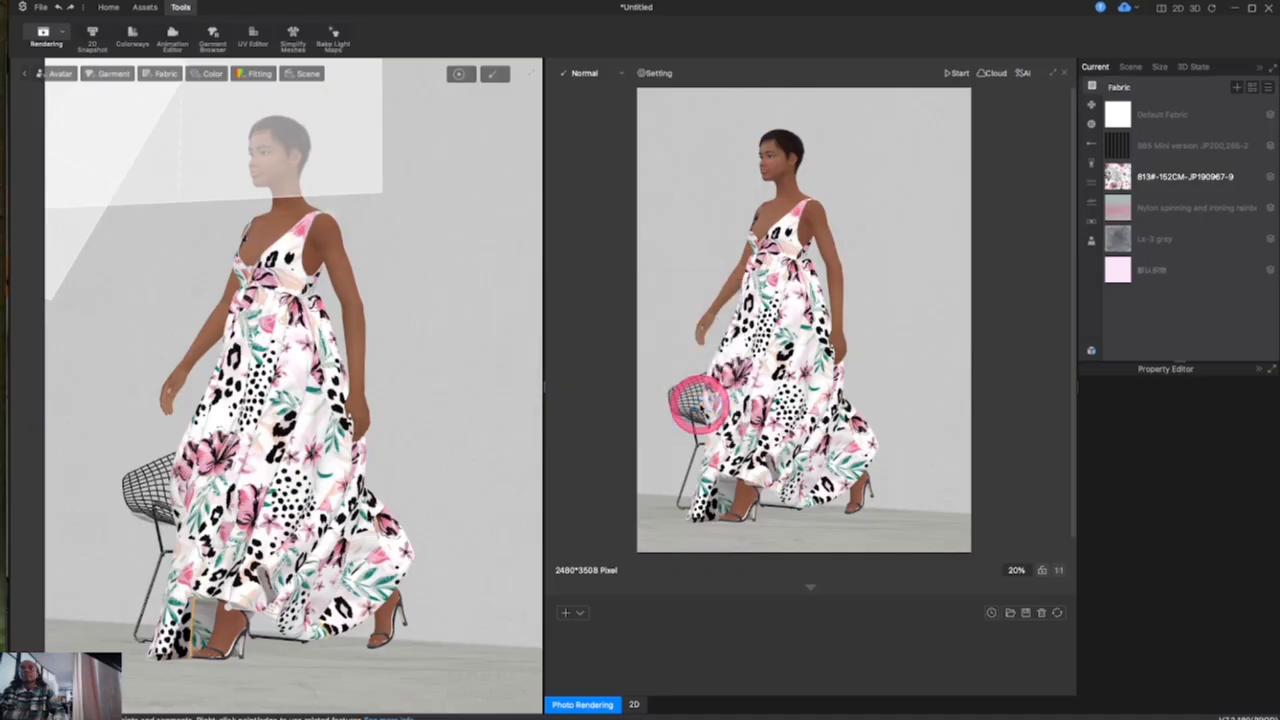
click(955, 73)
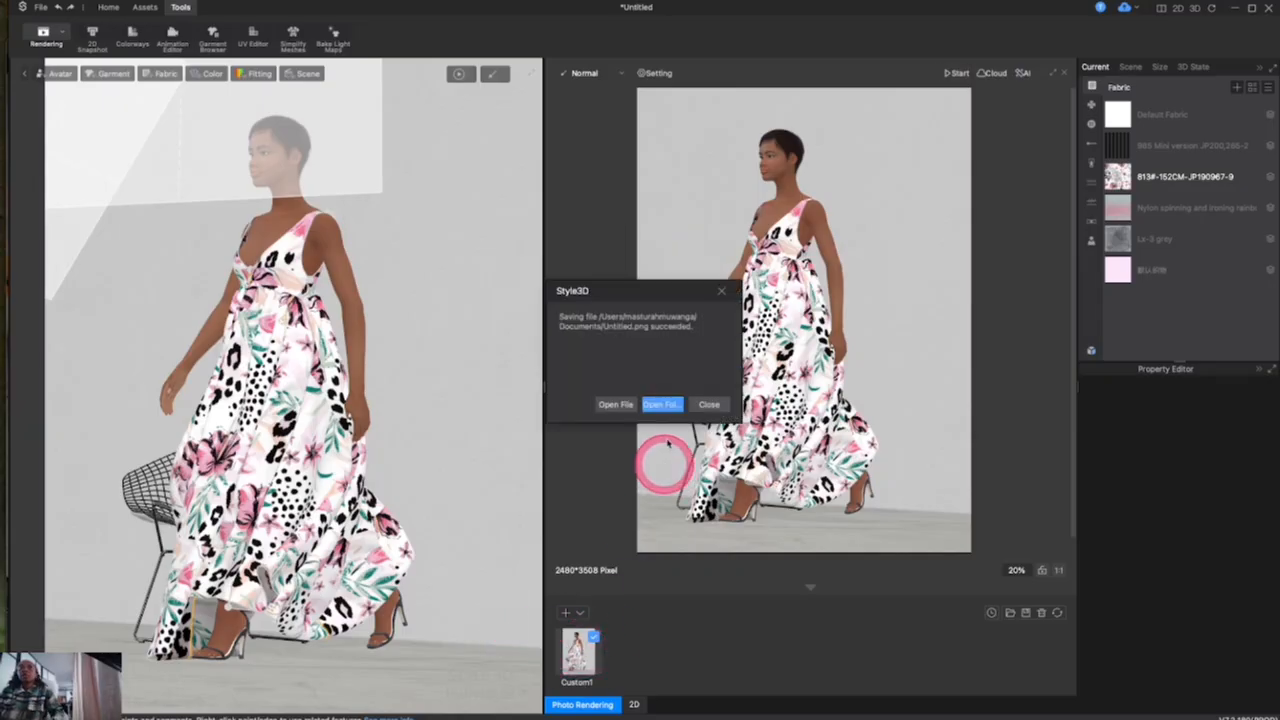
Open the output folder and inspect the rendered image Untitled_Colorways 0_1.png, then close the image and the folder
click(670, 405)
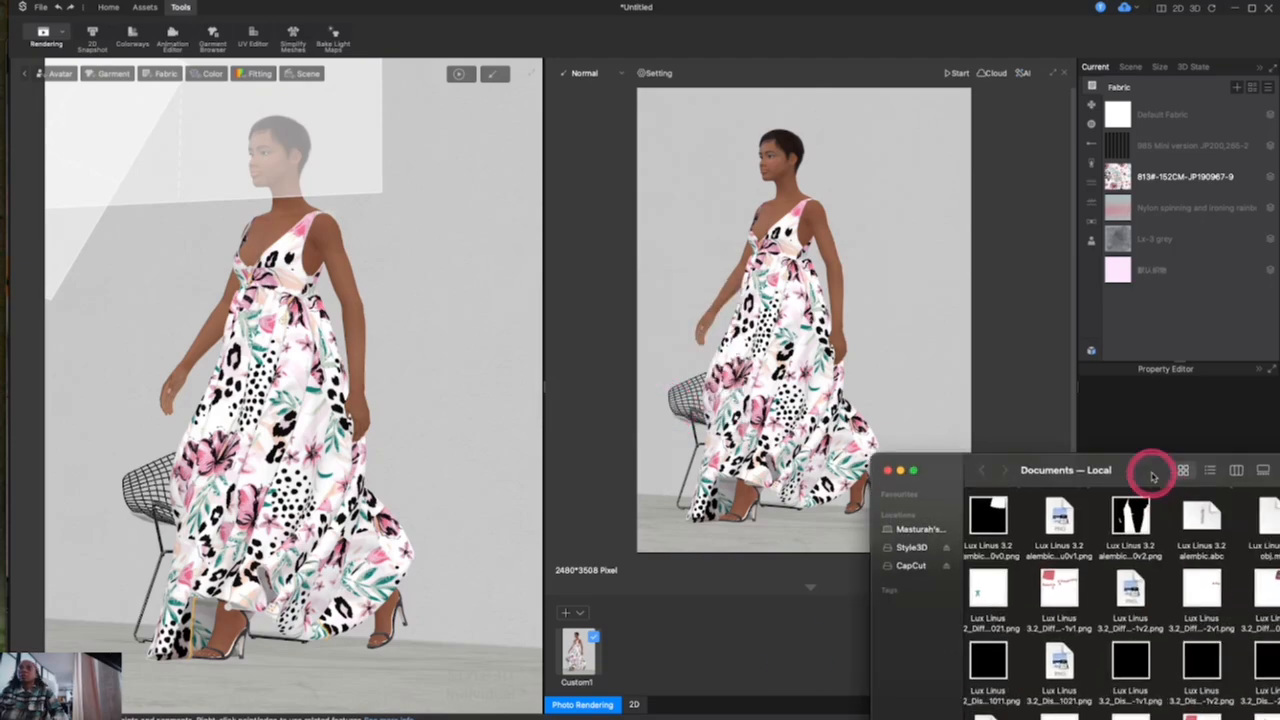
drag(1151, 466, 669, 284)
double_click(934, 327)
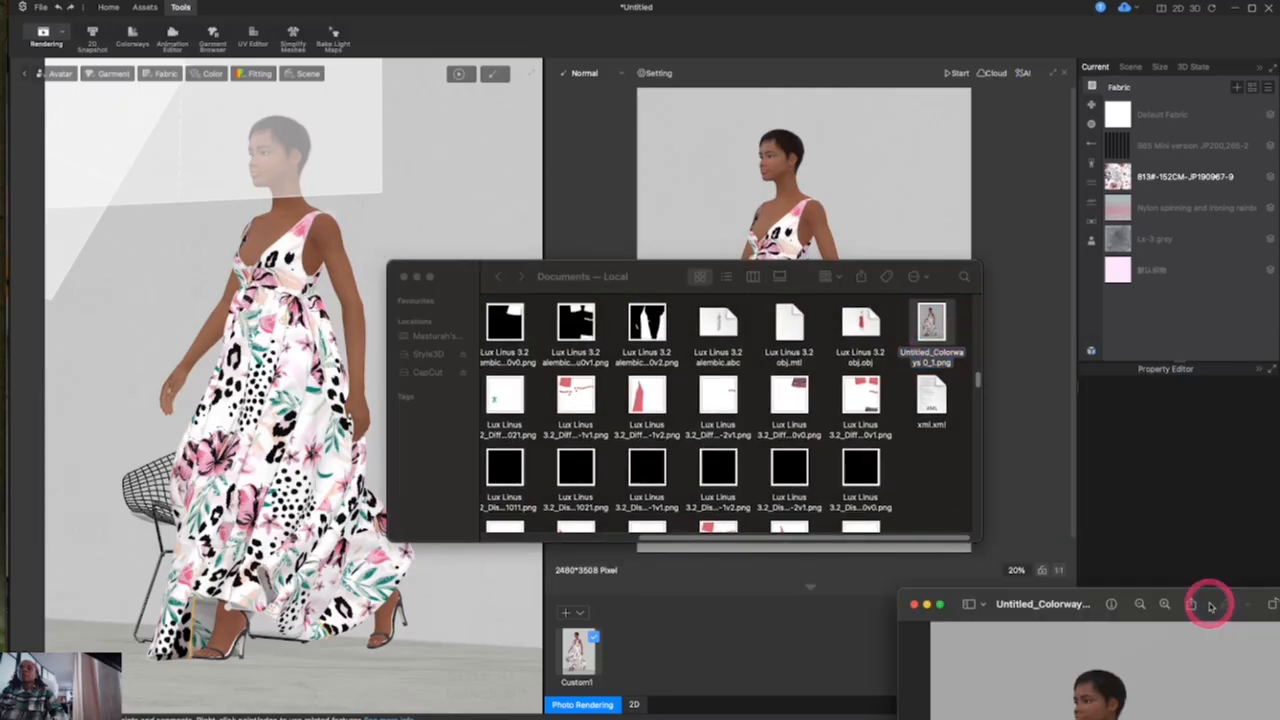
drag(1209, 523, 732, 89)
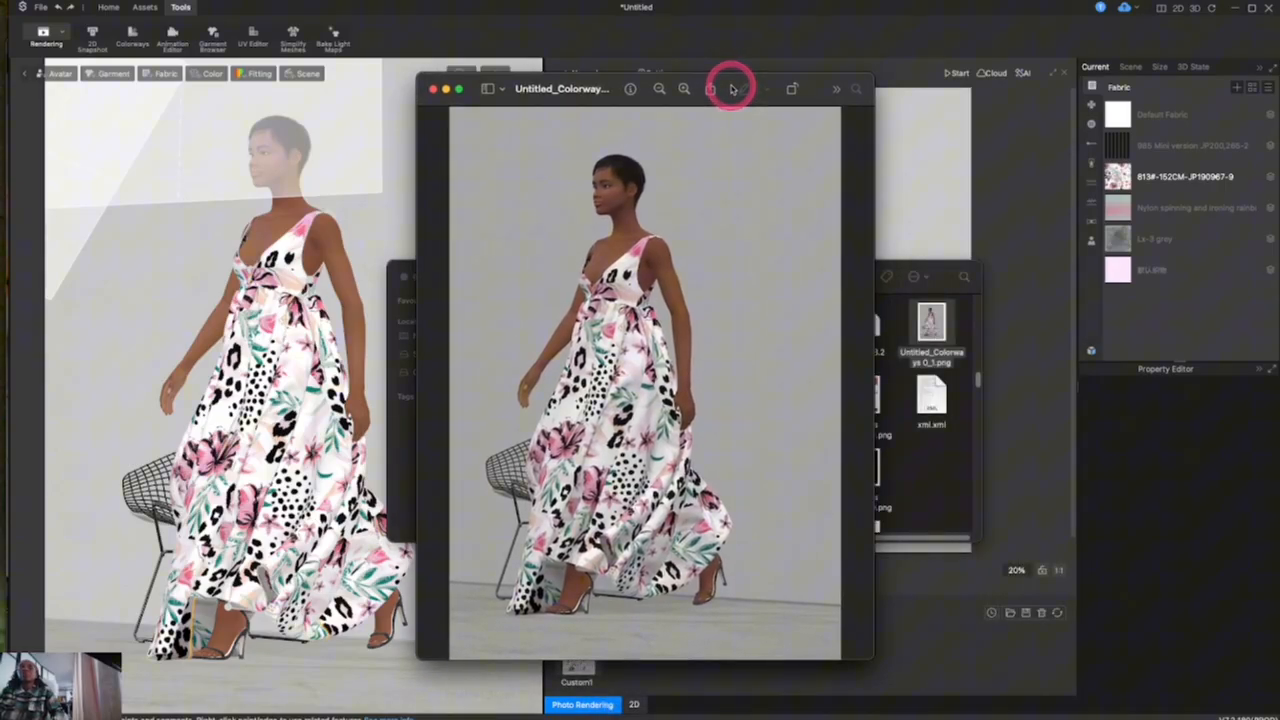
click(433, 89)
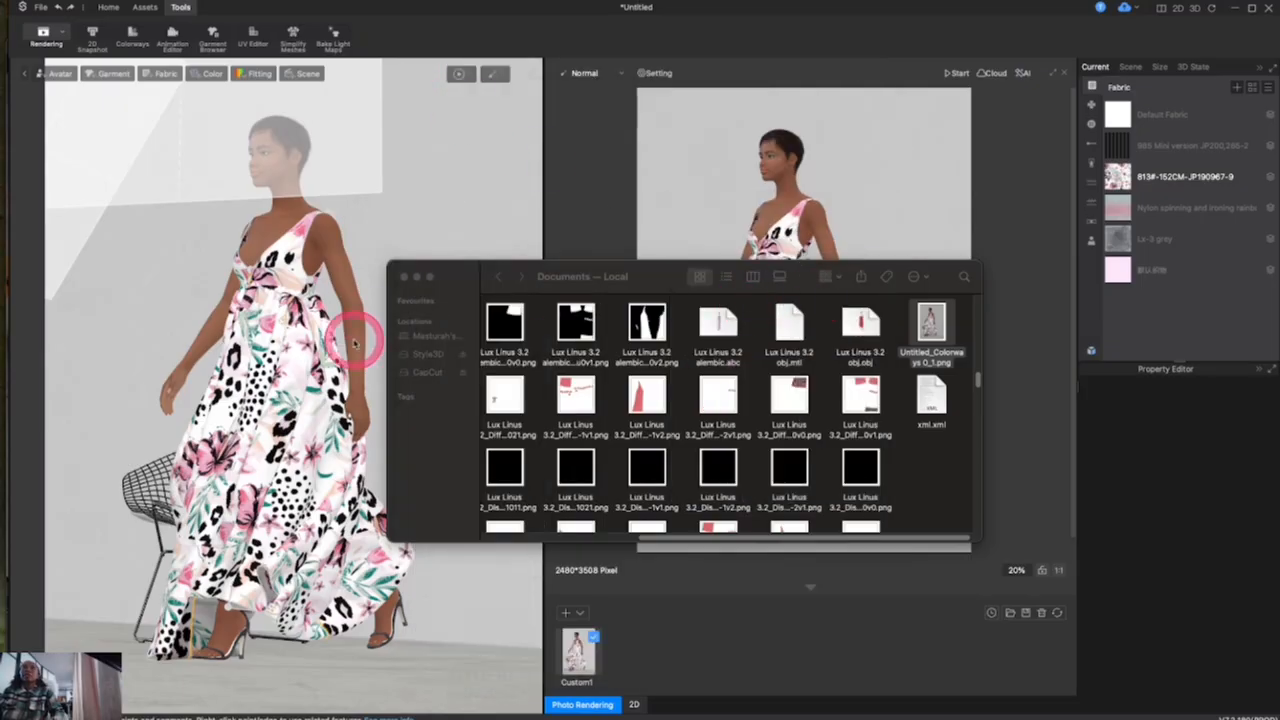
click(404, 277)
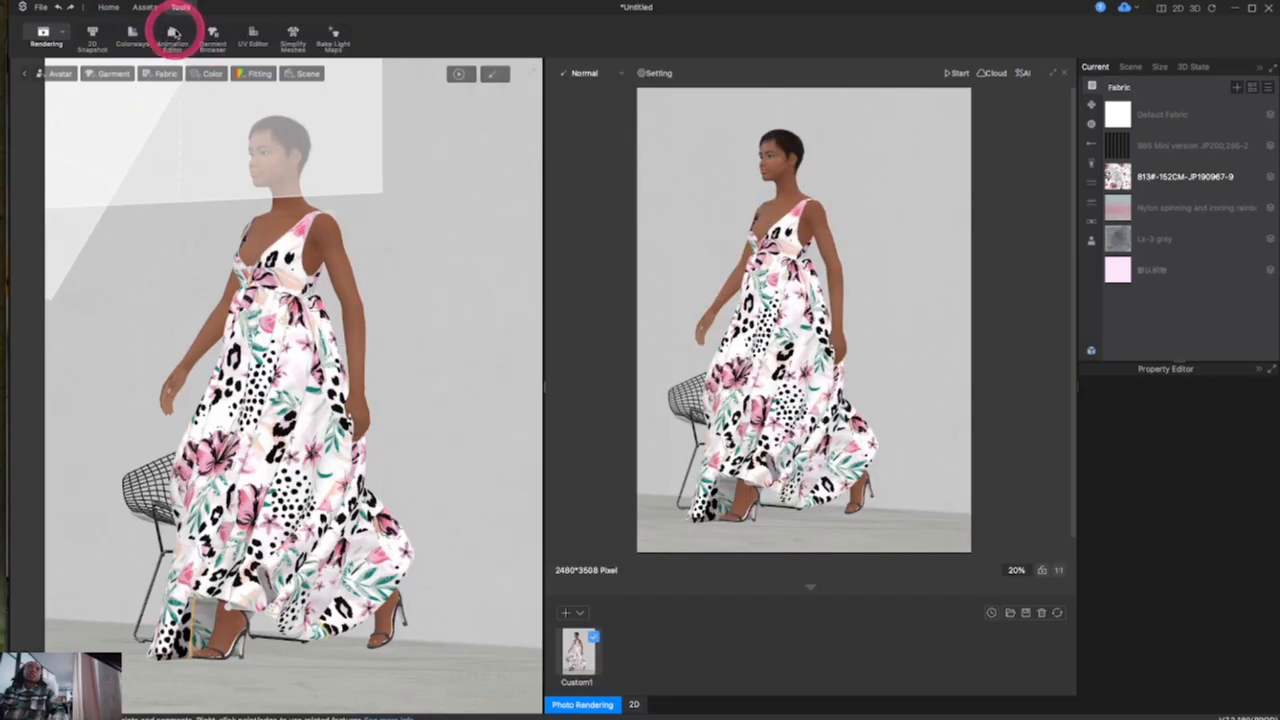
Return the avatar animation to its first frame in the Animation Editor and close the editor
click(173, 37)
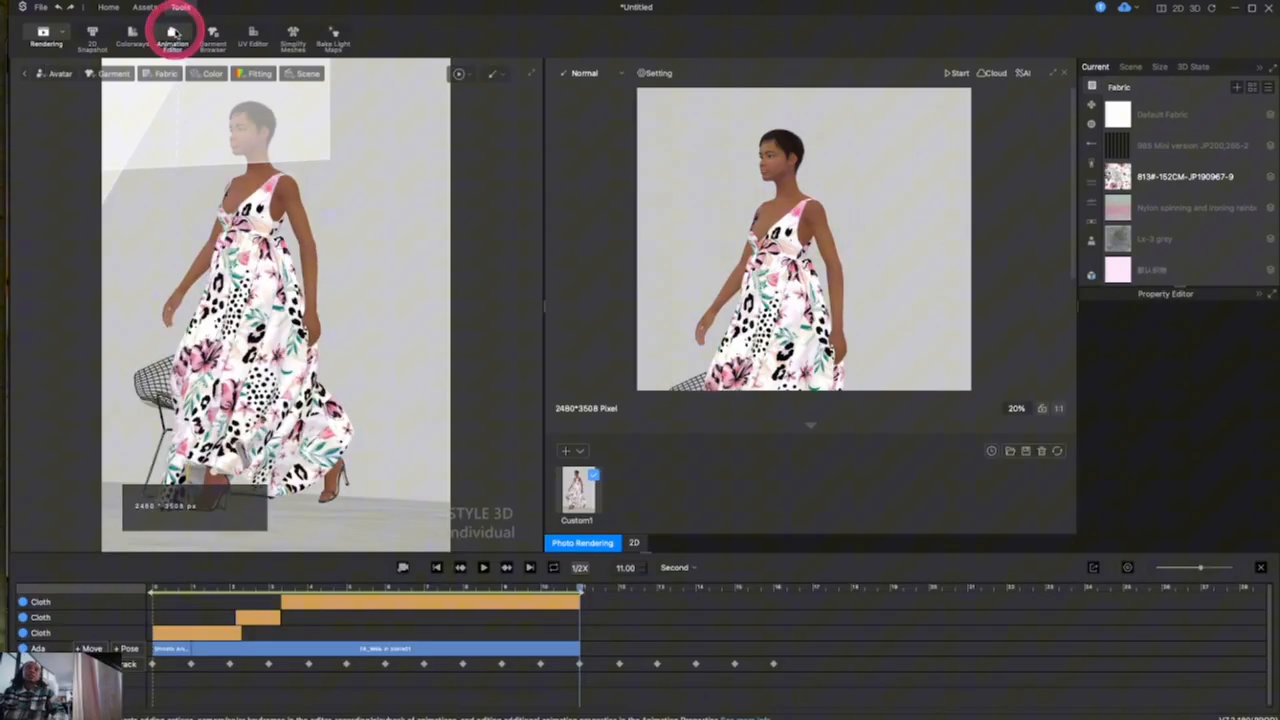
click(435, 568)
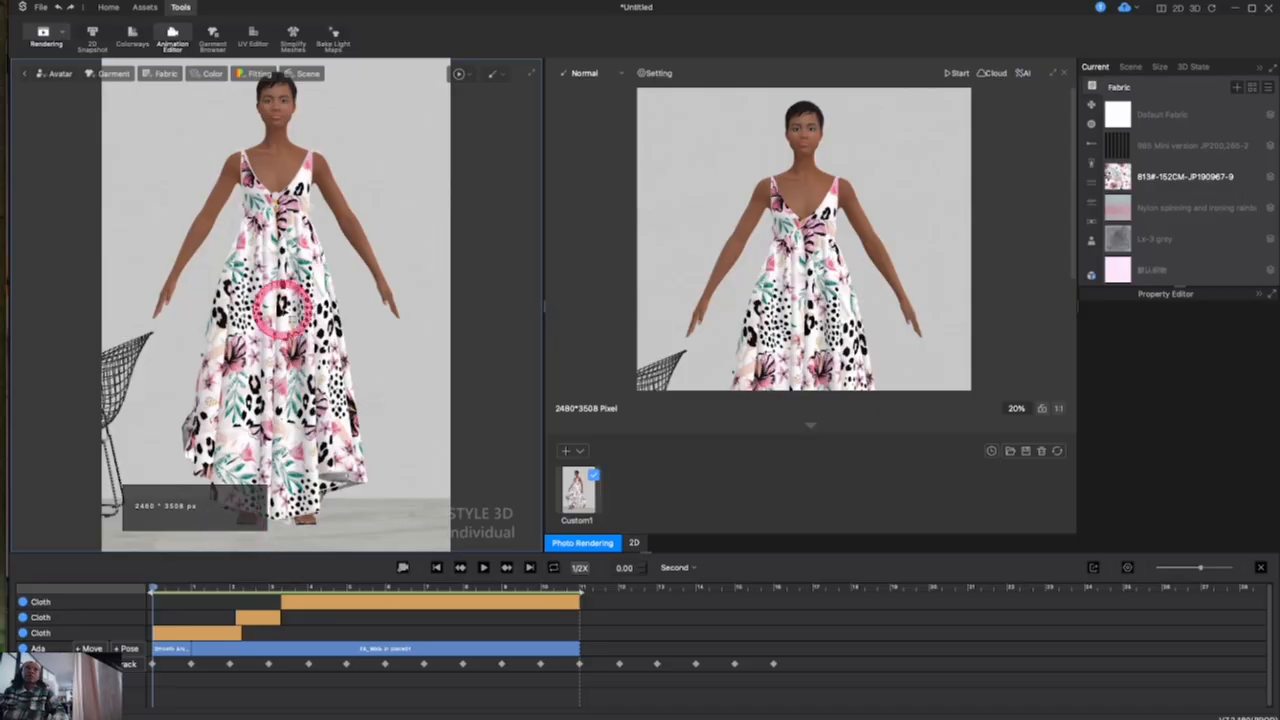
click(1262, 568)
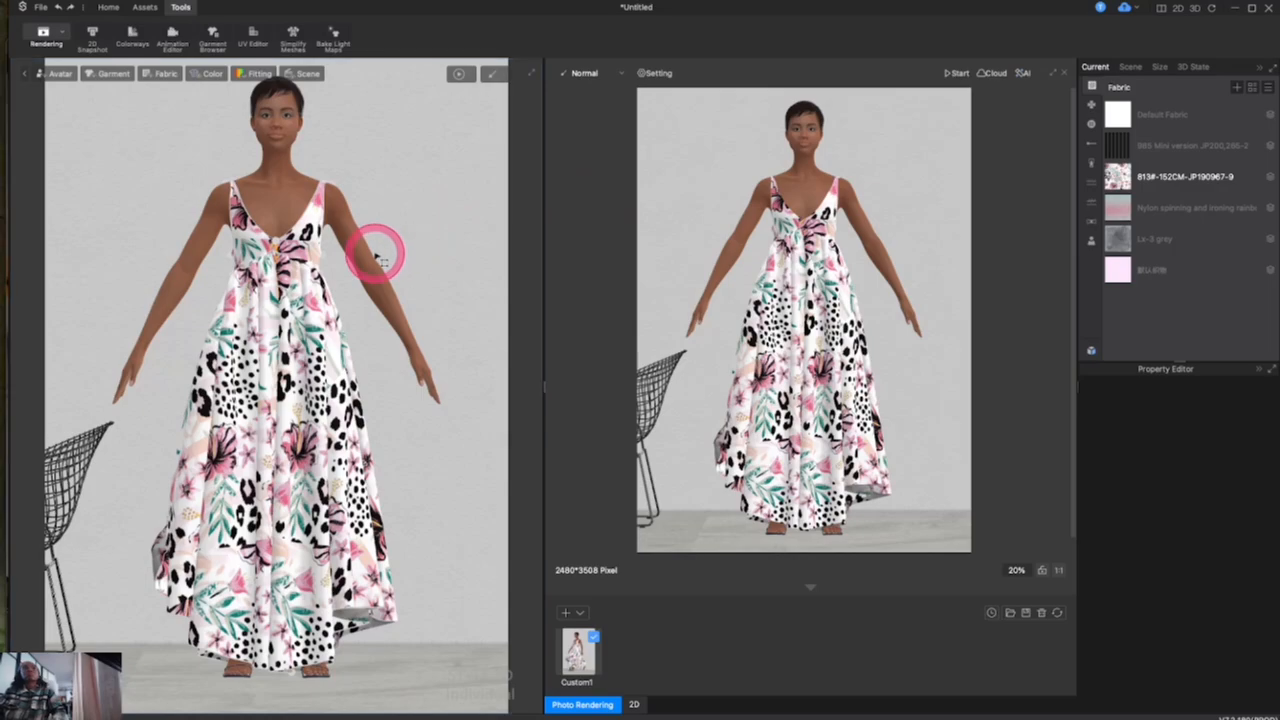
Orbit to a raised side view, run another render and check the saved image Untitled_Colorways 0_1(2).png
right_drag(381, 260, 512, 308)
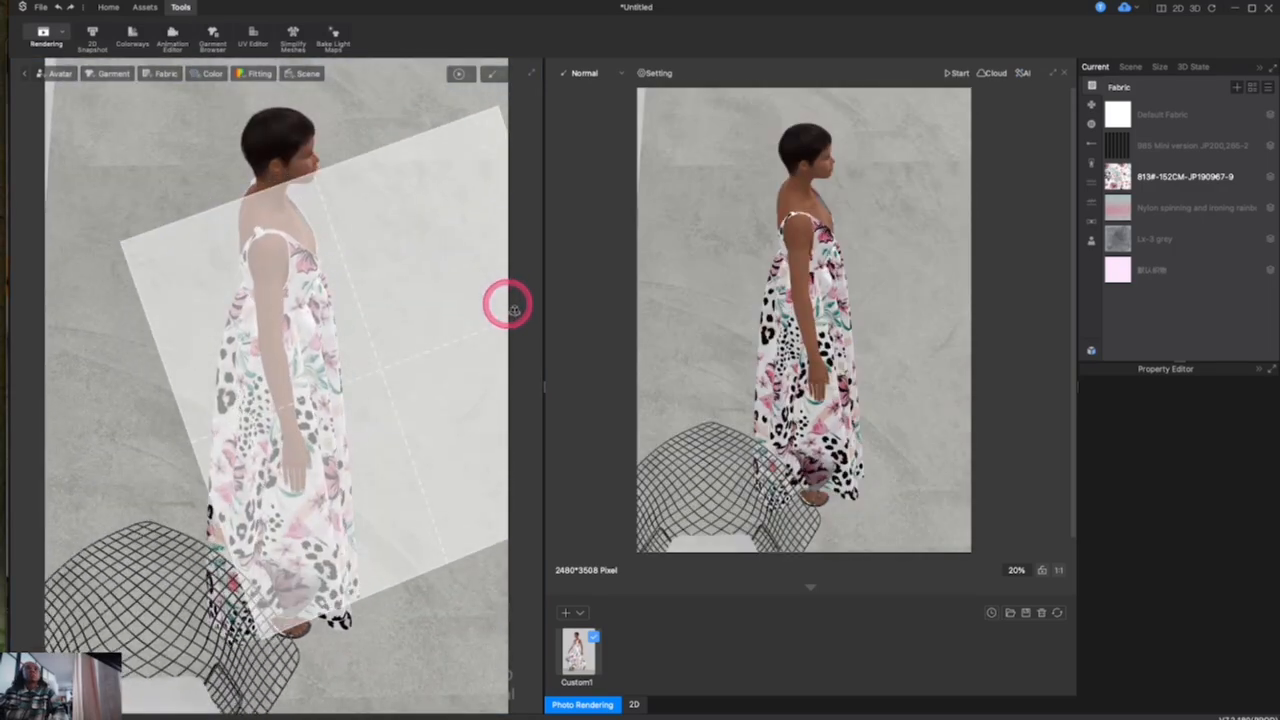
click(954, 74)
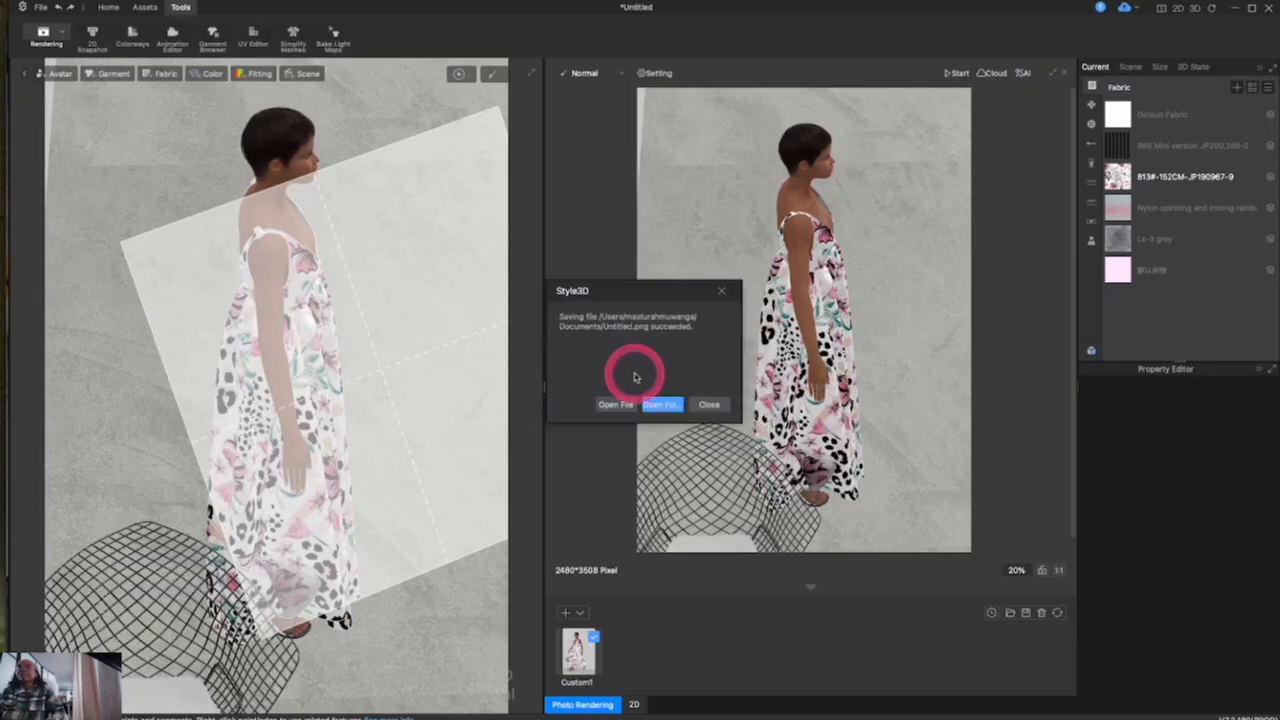
click(662, 404)
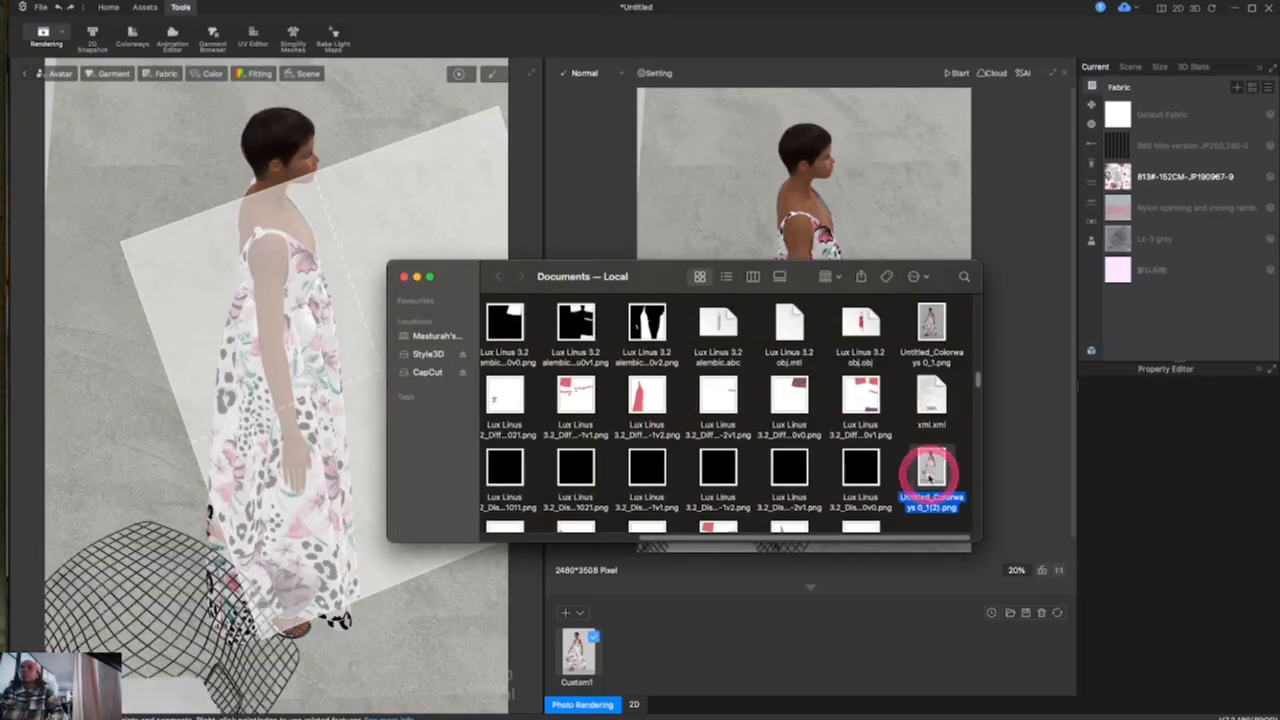
double_click(930, 477)
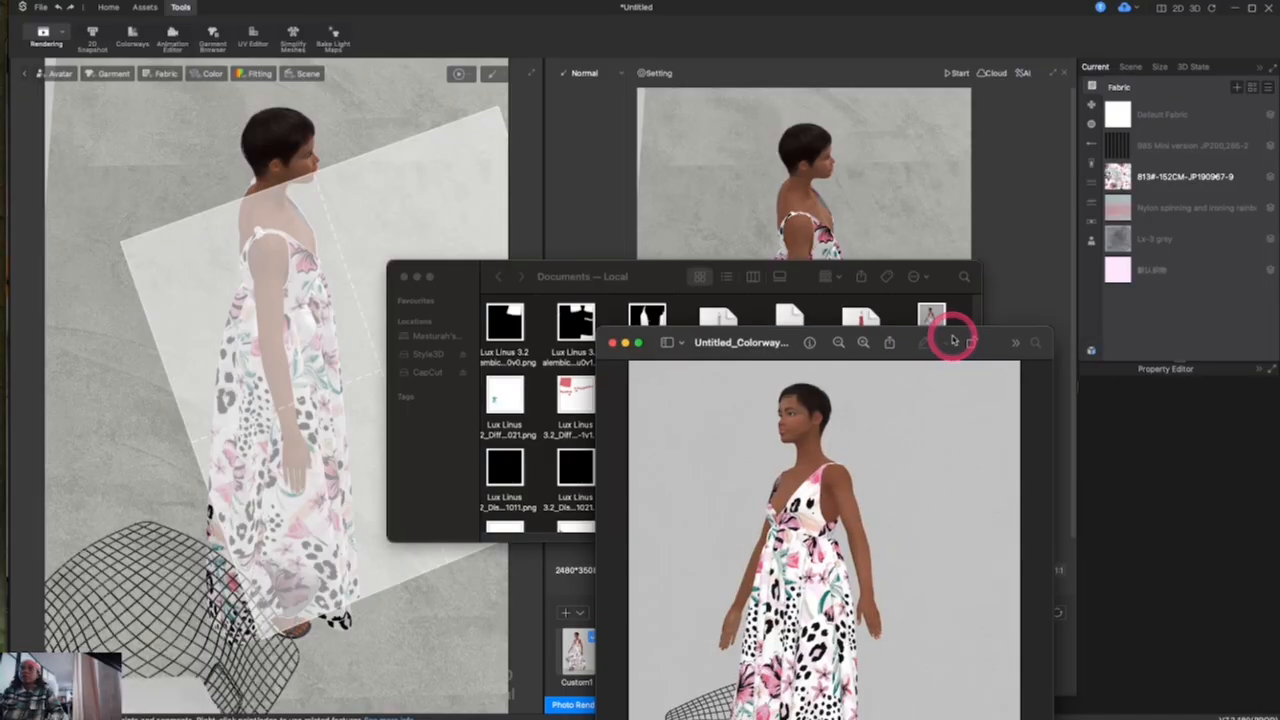
drag(943, 334, 783, 80)
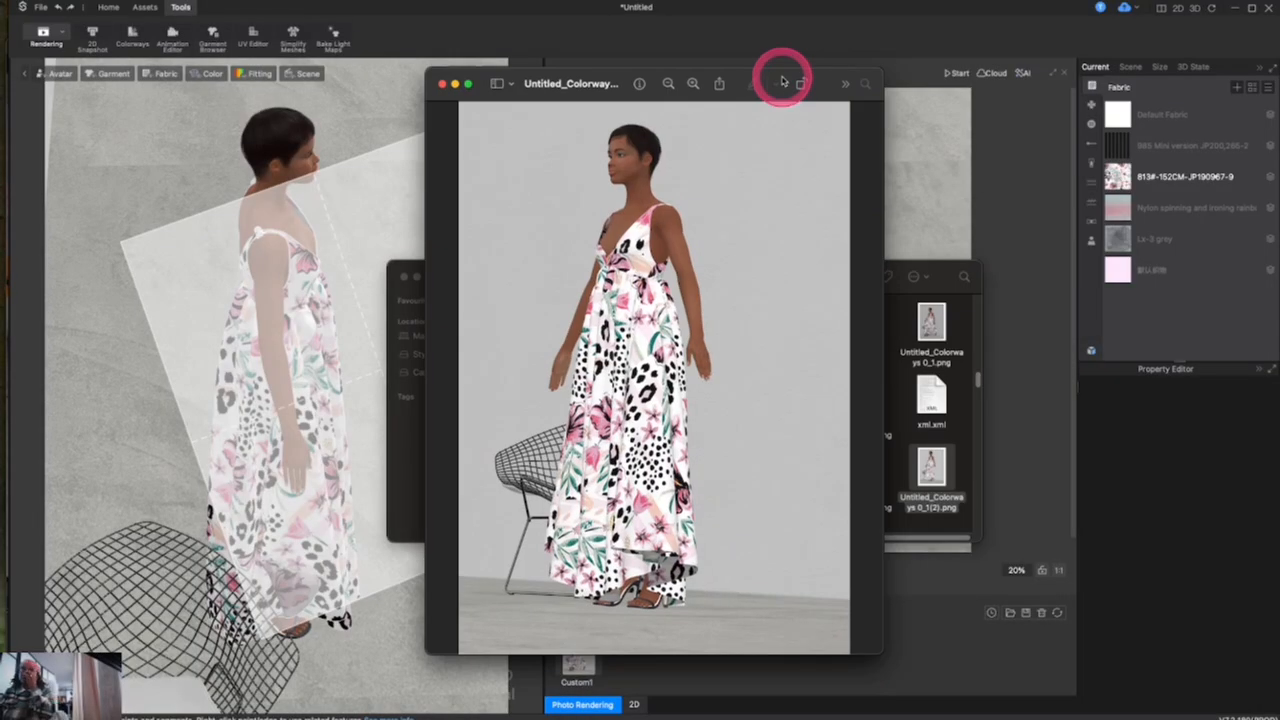
click(442, 83)
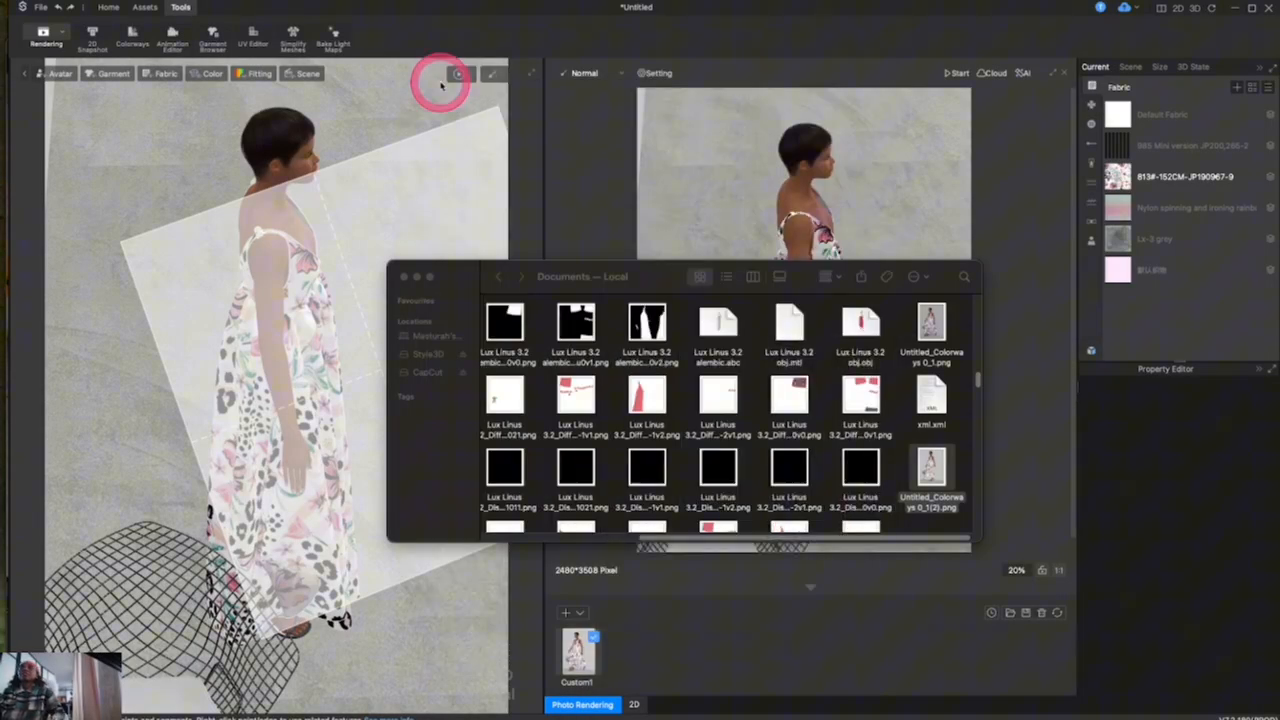
click(404, 277)
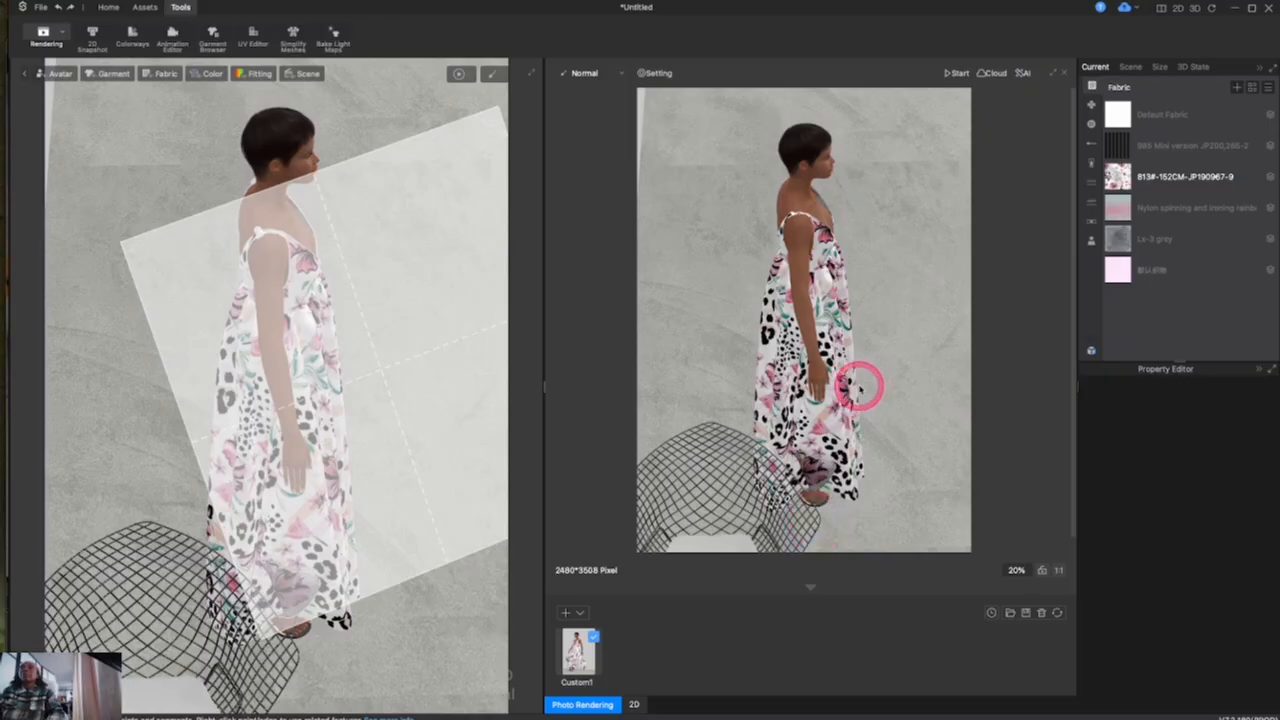
Examine the render preview's copy and save options and the available render modes
right_click(859, 389)
right_click(877, 289)
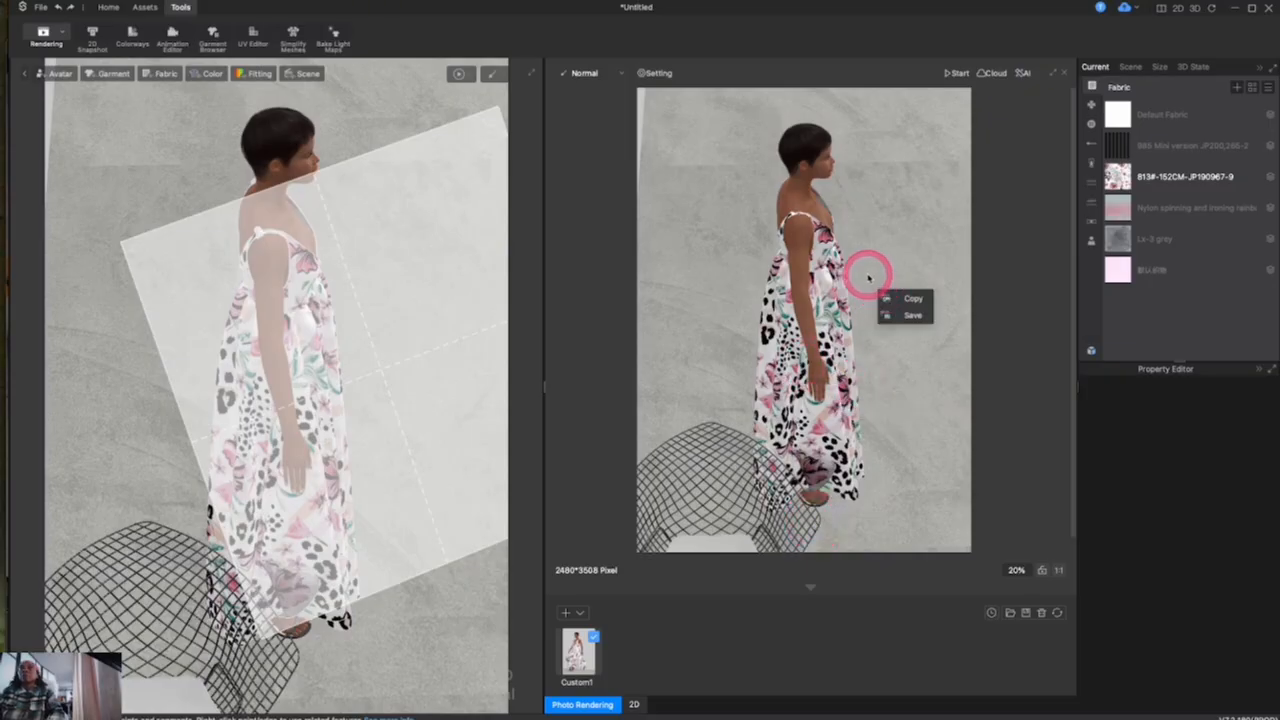
click(886, 362)
scroll(886, 362, down, 2)
scroll(886, 362, up, 4)
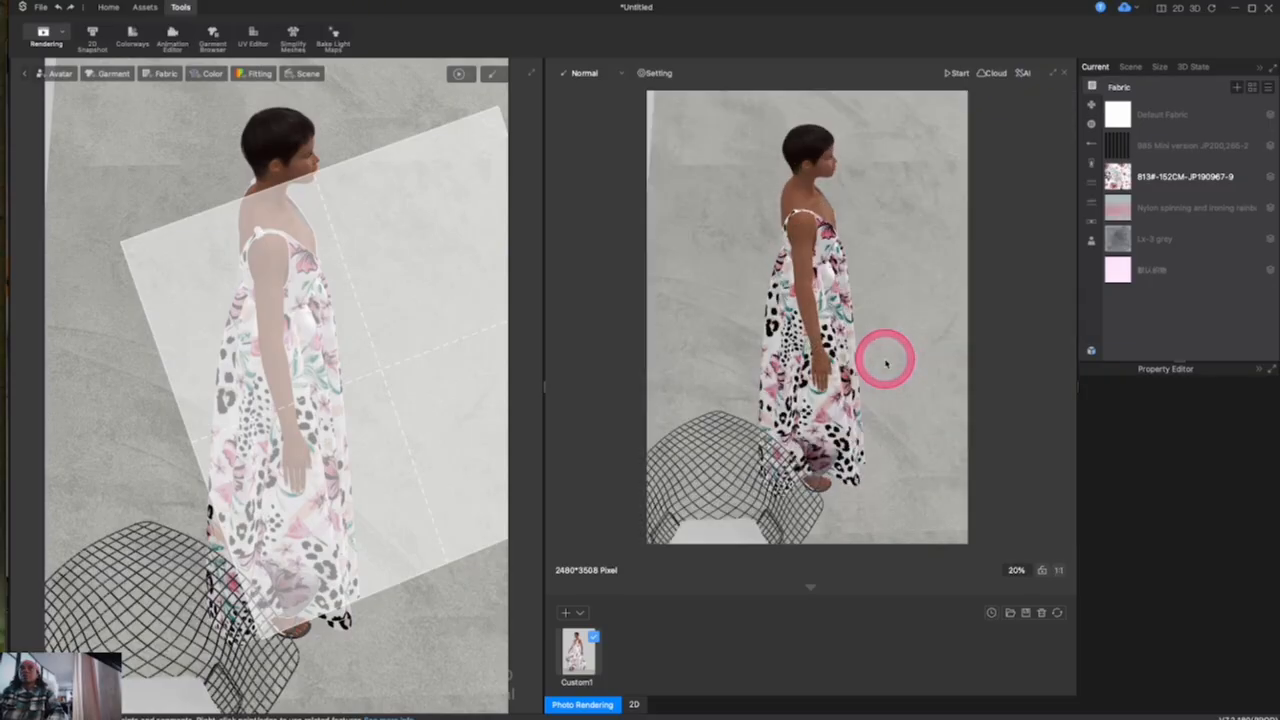
click(616, 73)
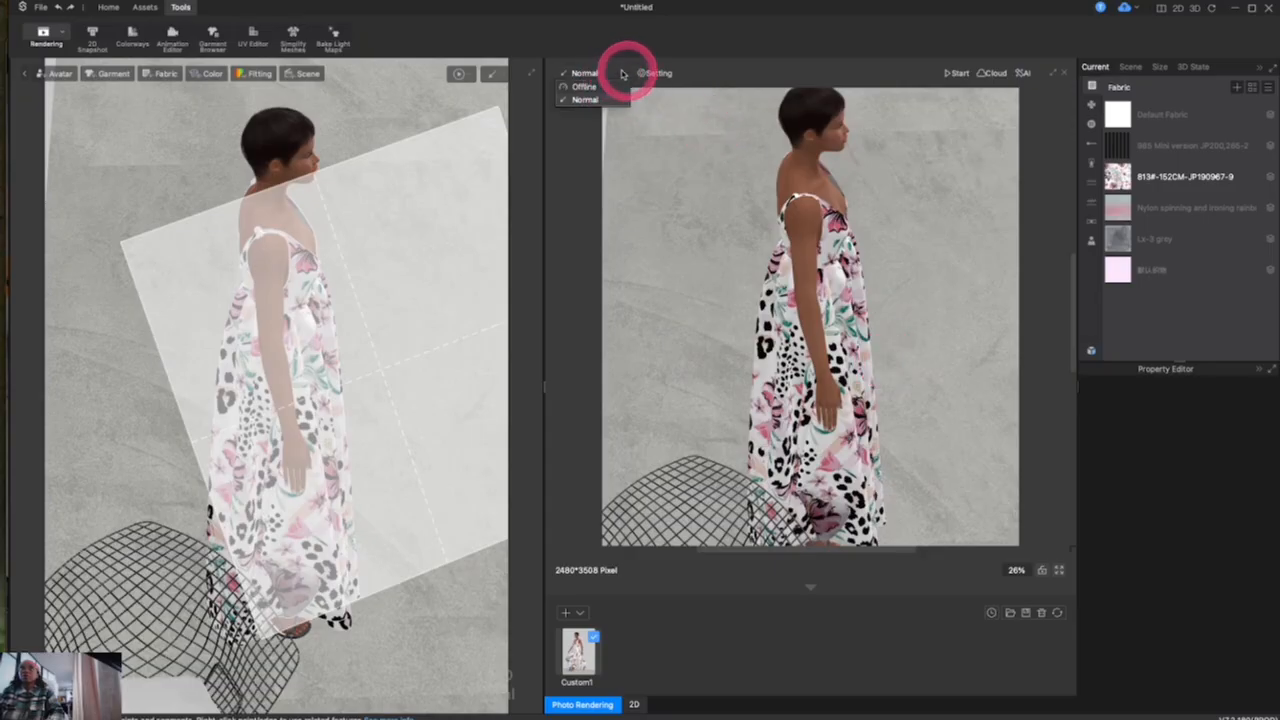
click(577, 122)
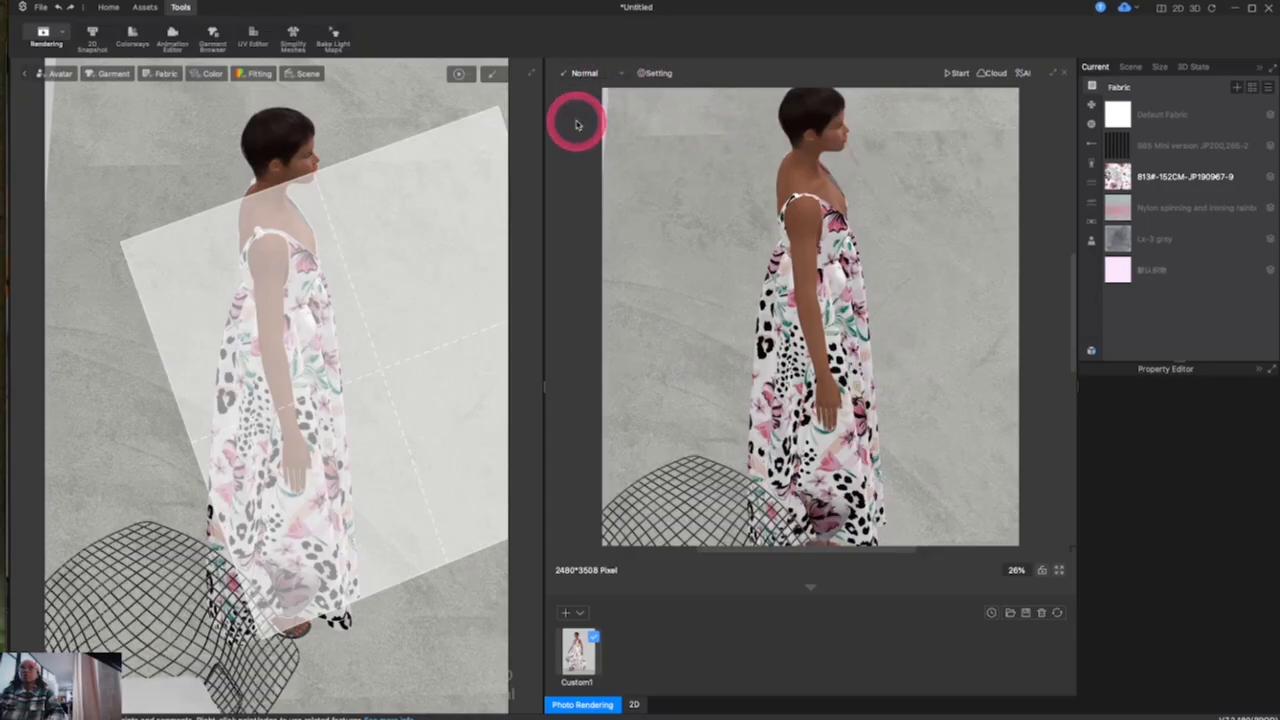
Open the render settings and examine the colorway, image size, background and output options
click(640, 73)
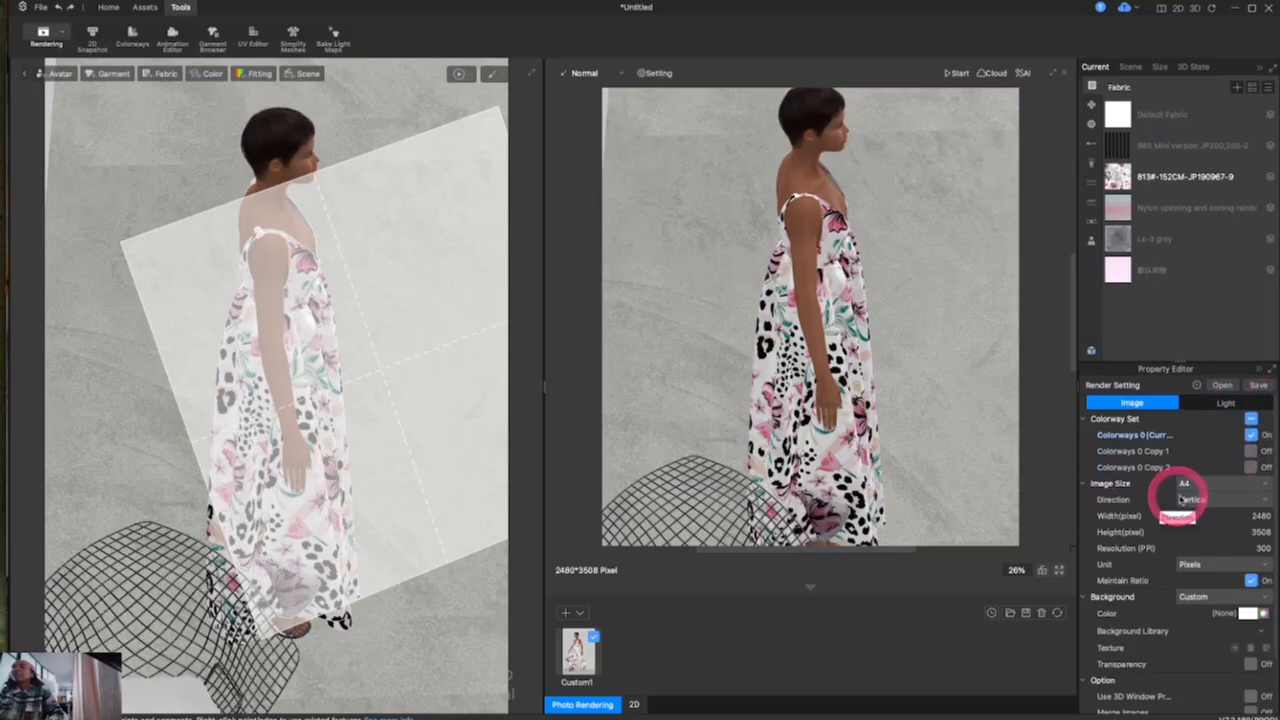
click(1266, 484)
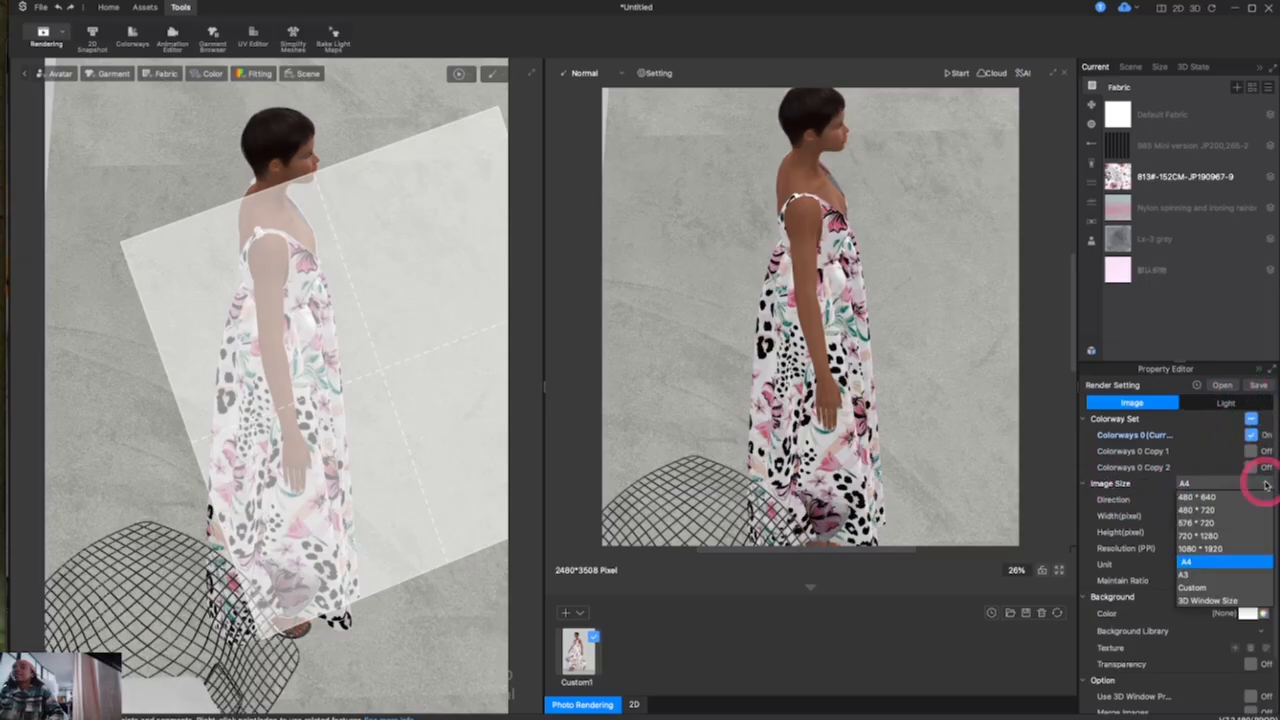
click(1234, 516)
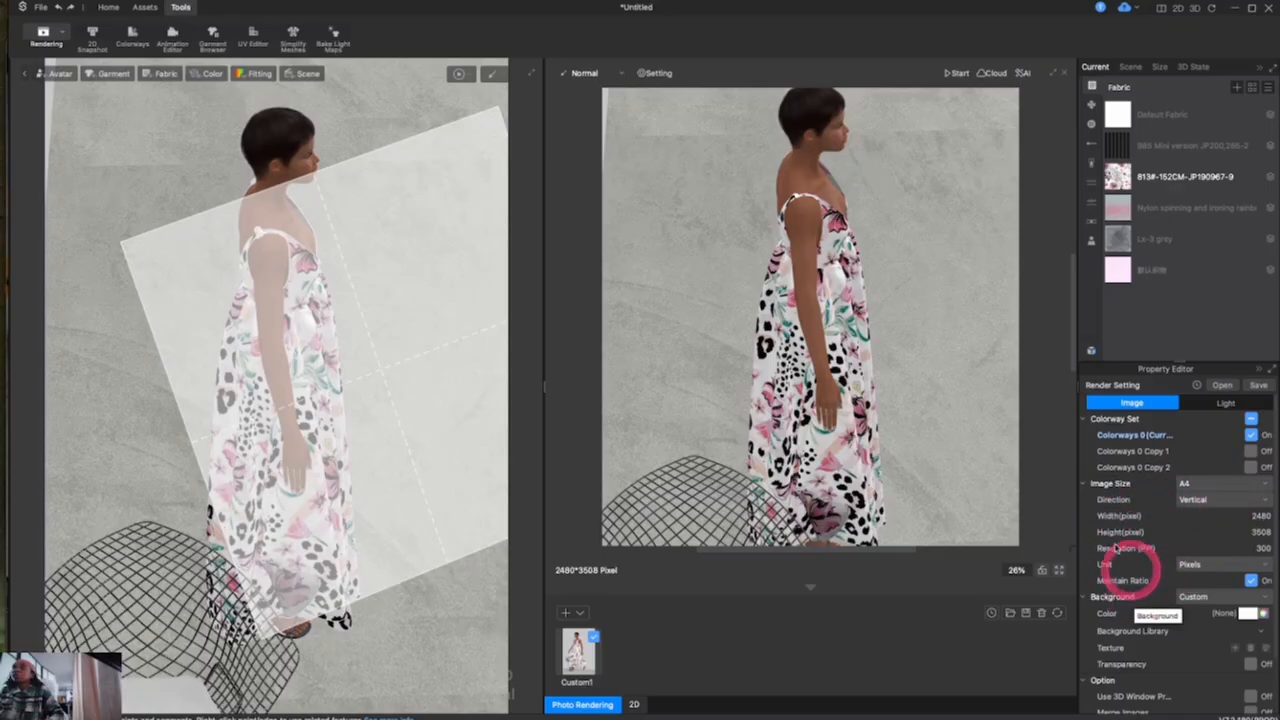
scroll(1228, 556, down, 1)
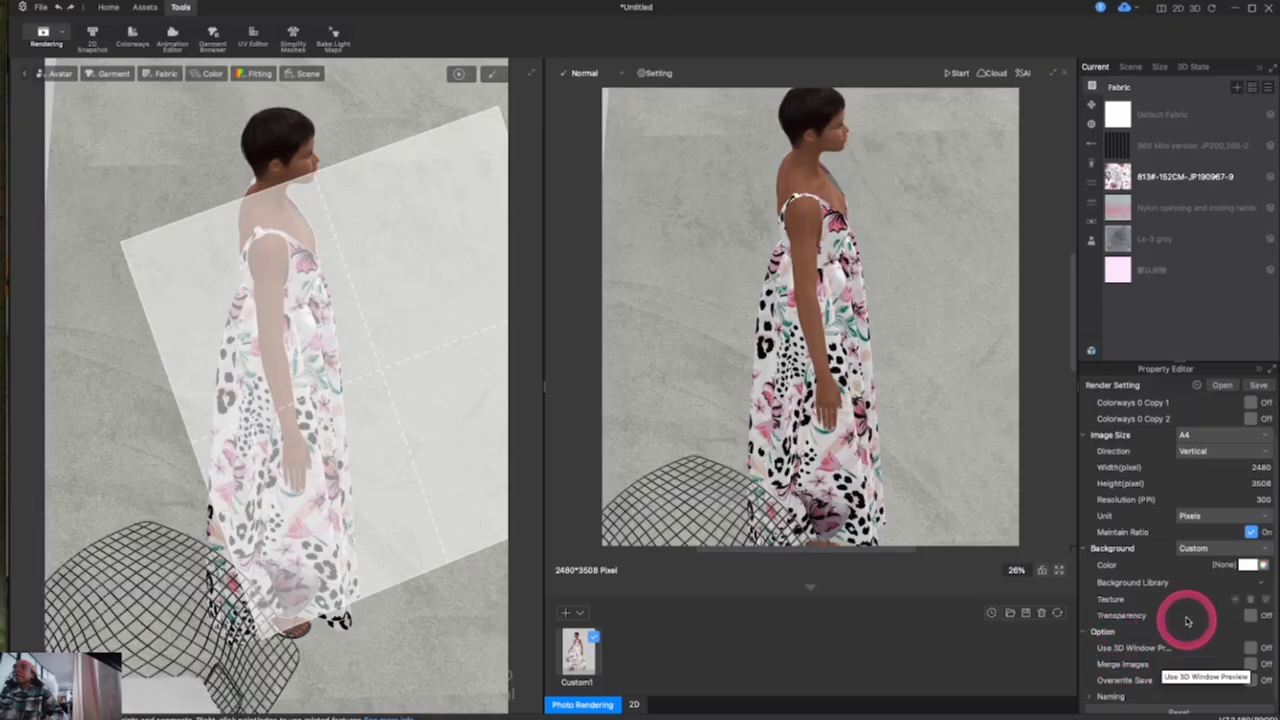
scroll(1187, 621, up, 2)
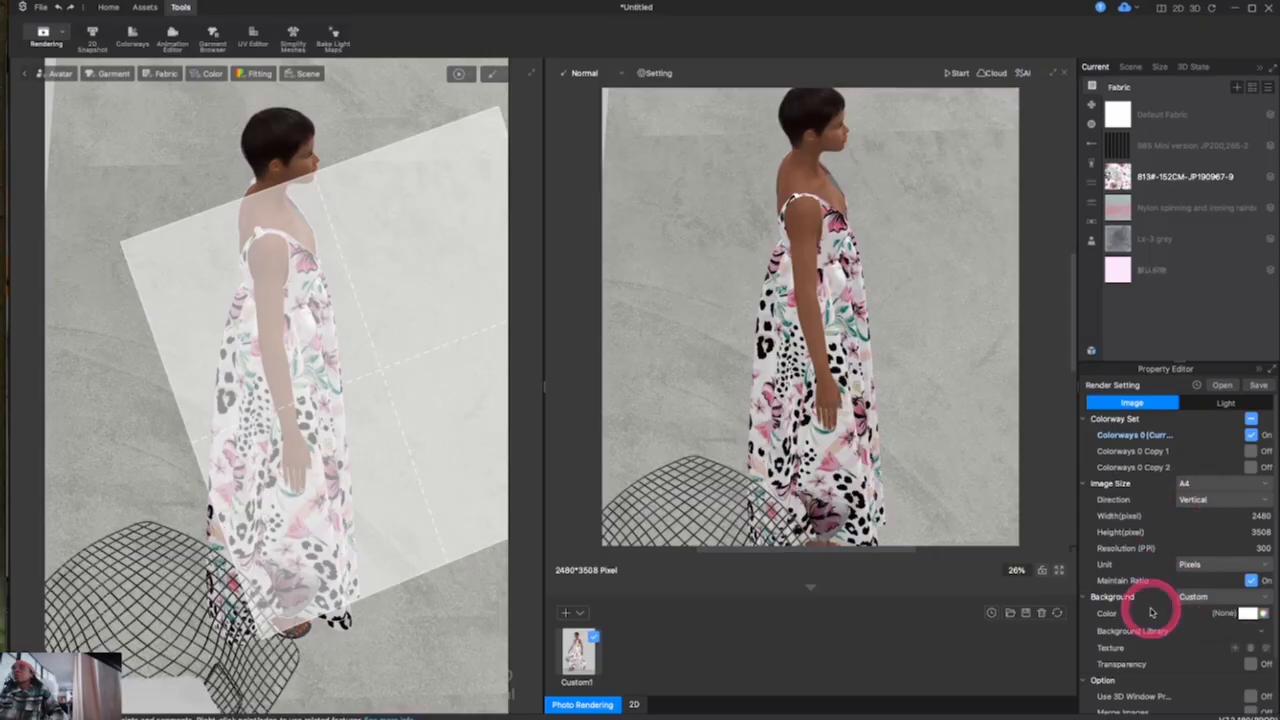
scroll(1156, 614, down, 2)
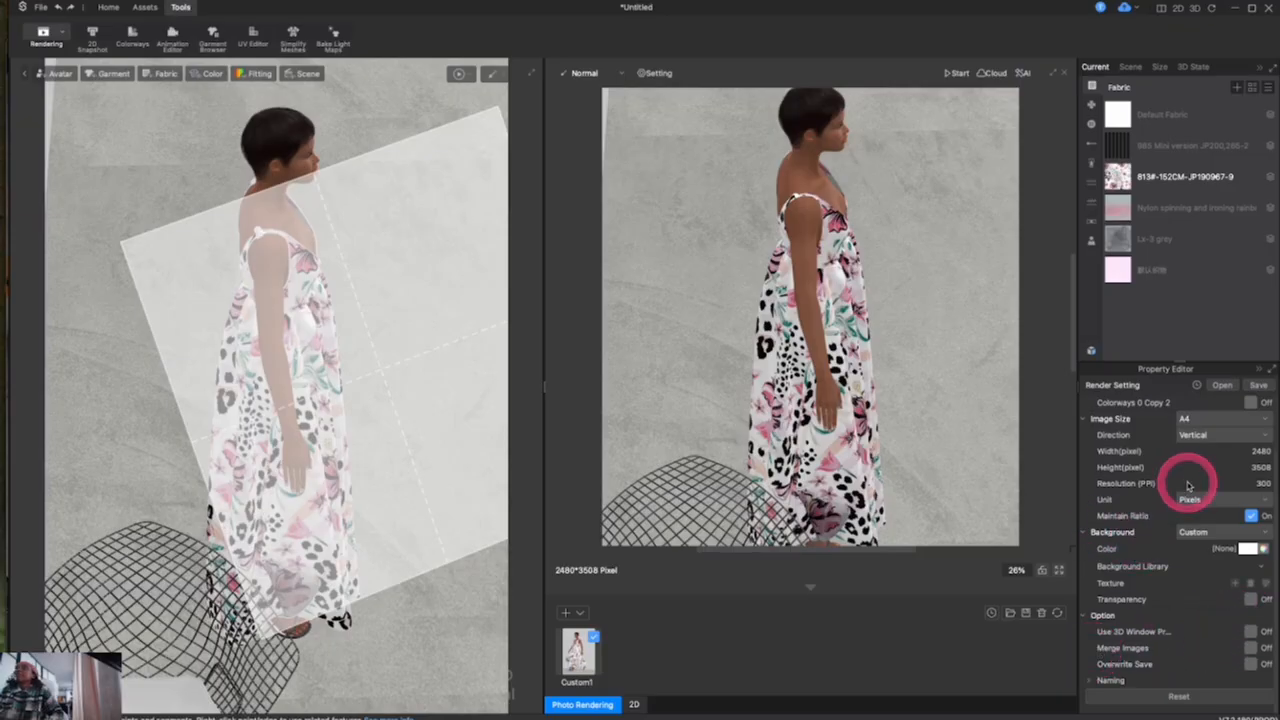
scroll(1188, 484, up, 2)
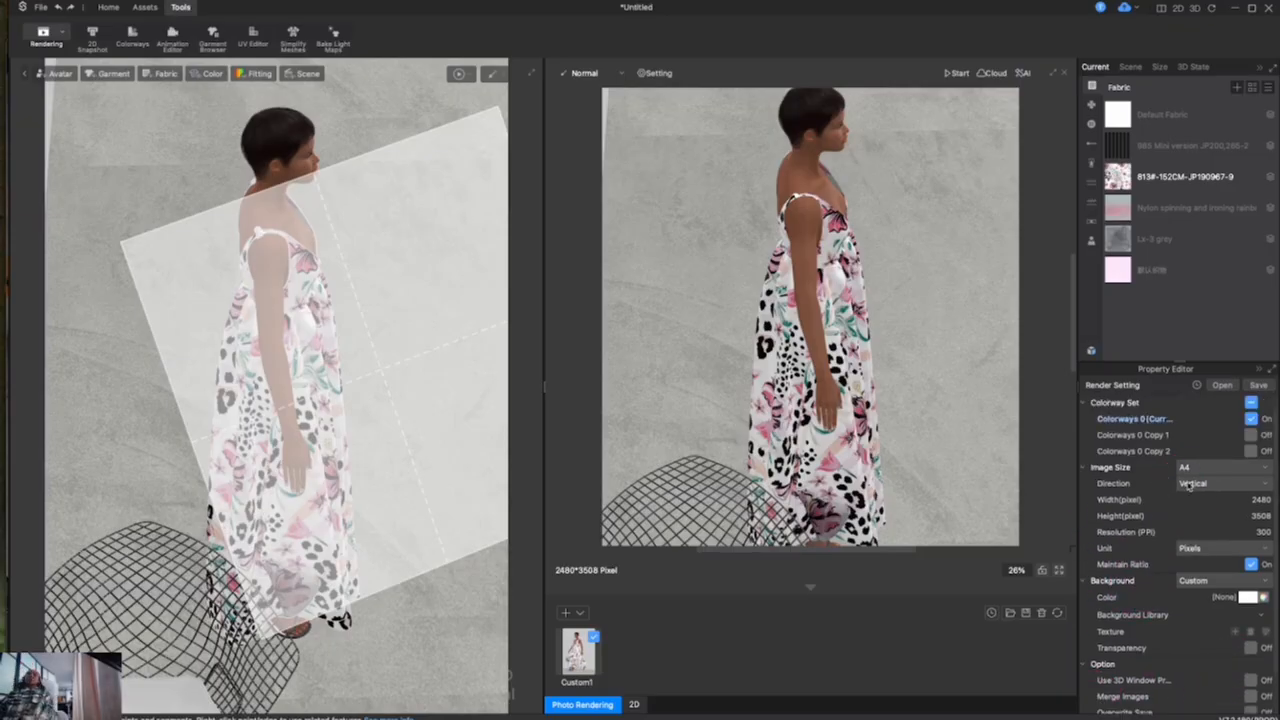
Dismiss the preview options and render settings, and turn the 3D view back to the front of the avatar
right_click(838, 384)
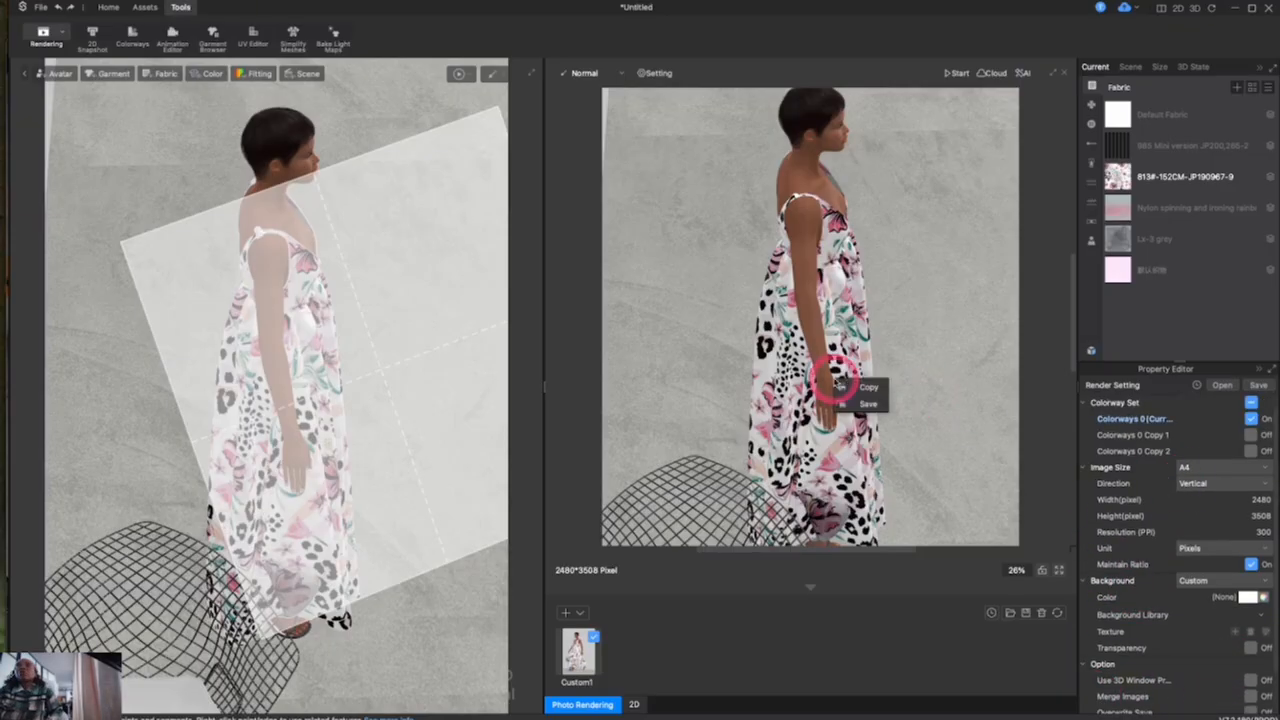
click(425, 299)
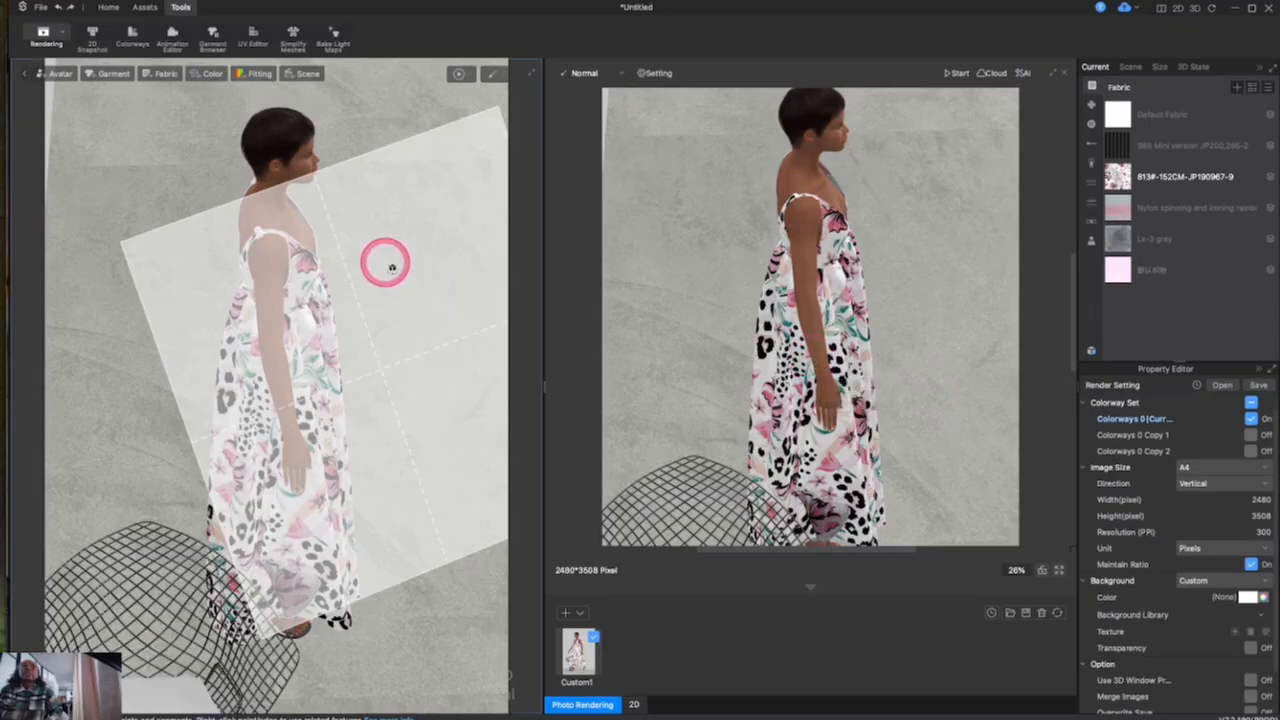
click(325, 99)
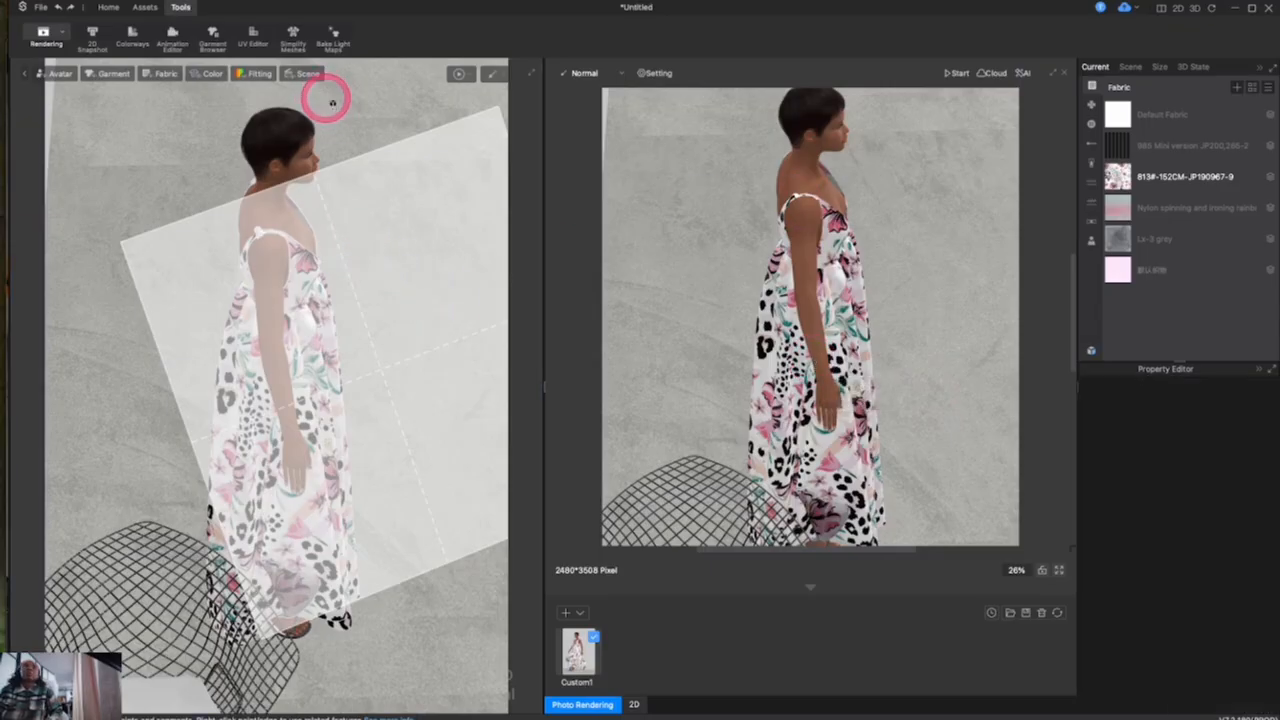
right_drag(327, 99, 183, 52)
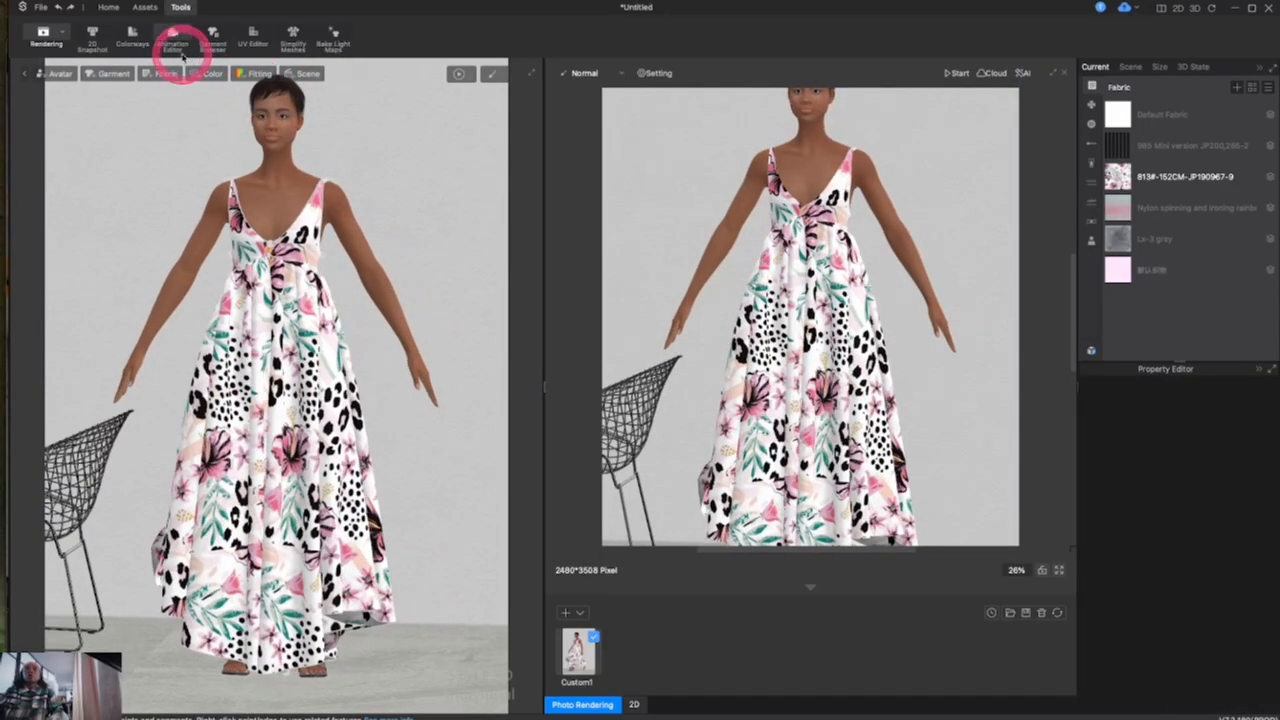
Examine the avatar and background scene at close and distant framings, ending on a wide view of the full avatar and chair
scroll(312, 265, up, 5)
scroll(313, 267, down, 7)
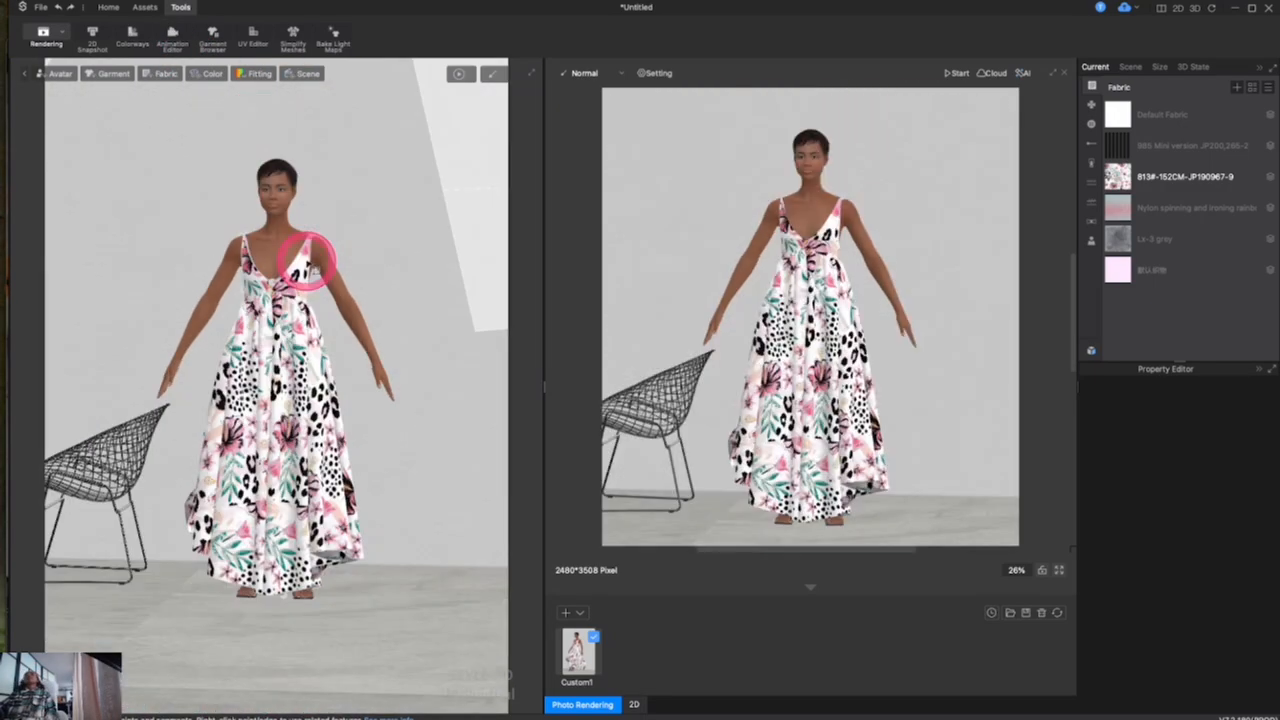
scroll(310, 262, down, 5)
scroll(312, 265, up, 3)
scroll(313, 267, down, 5)
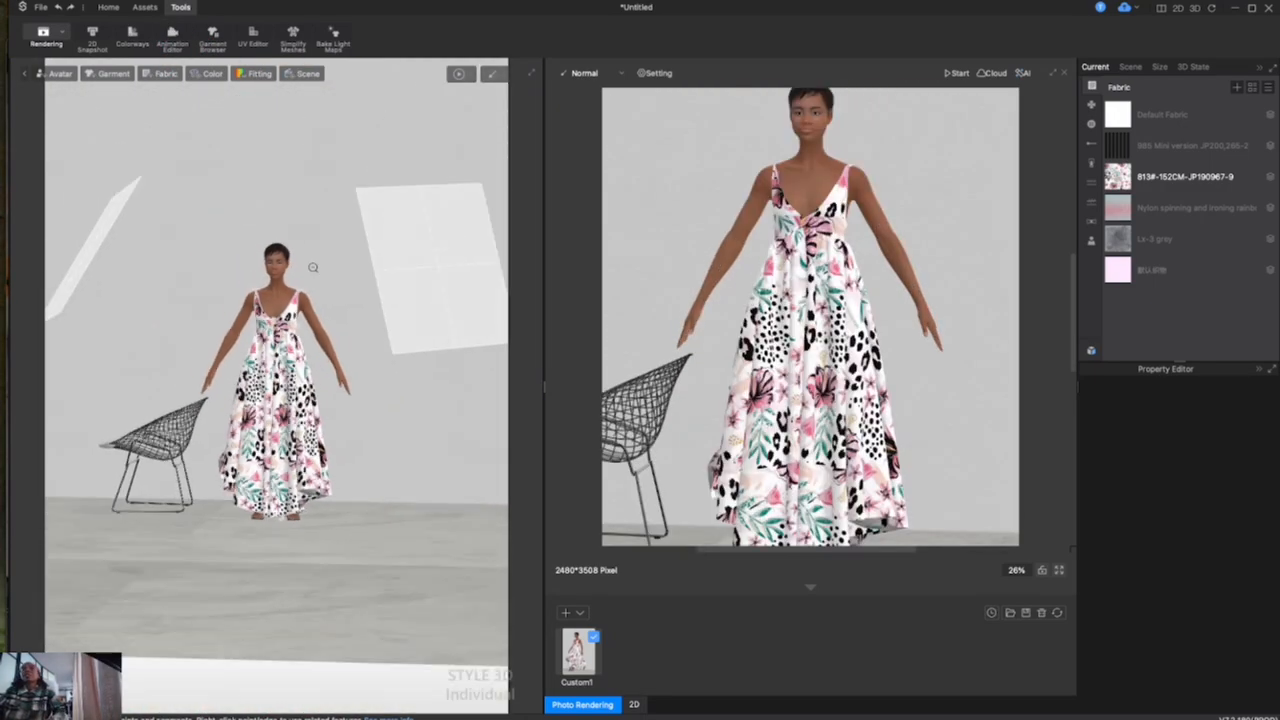
scroll(313, 267, up, 7)
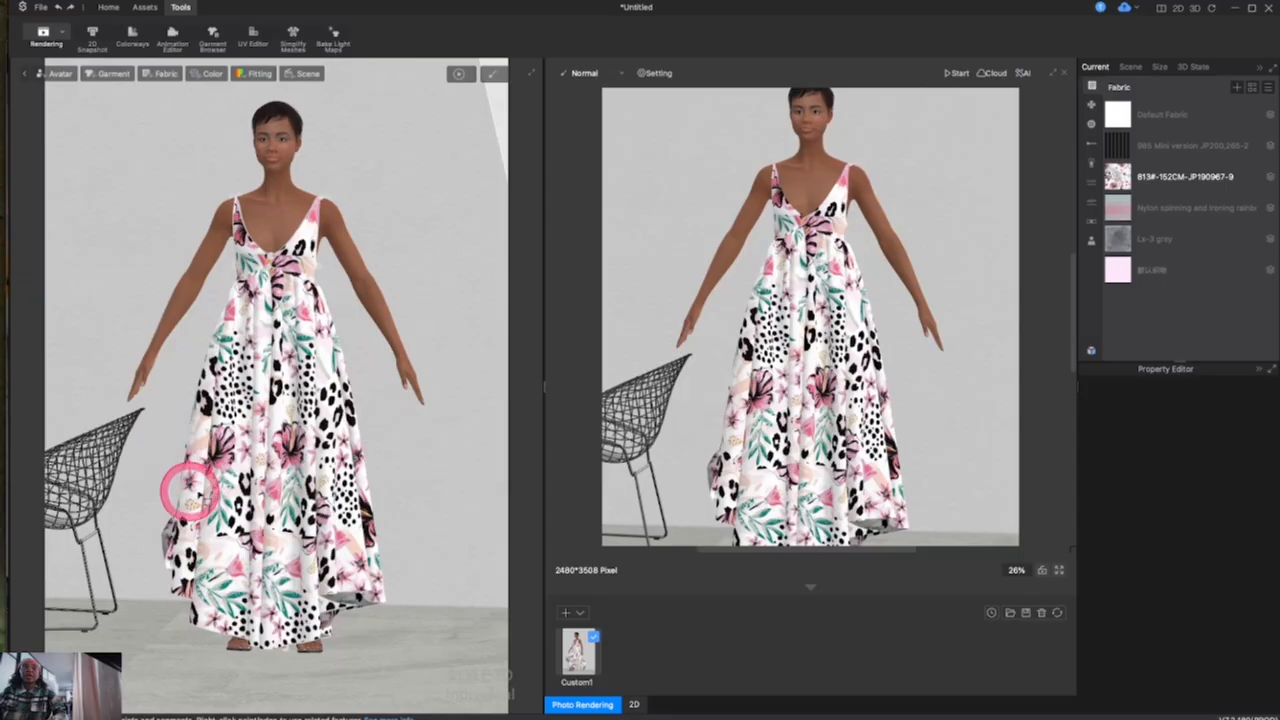
scroll(436, 348, down, 4)
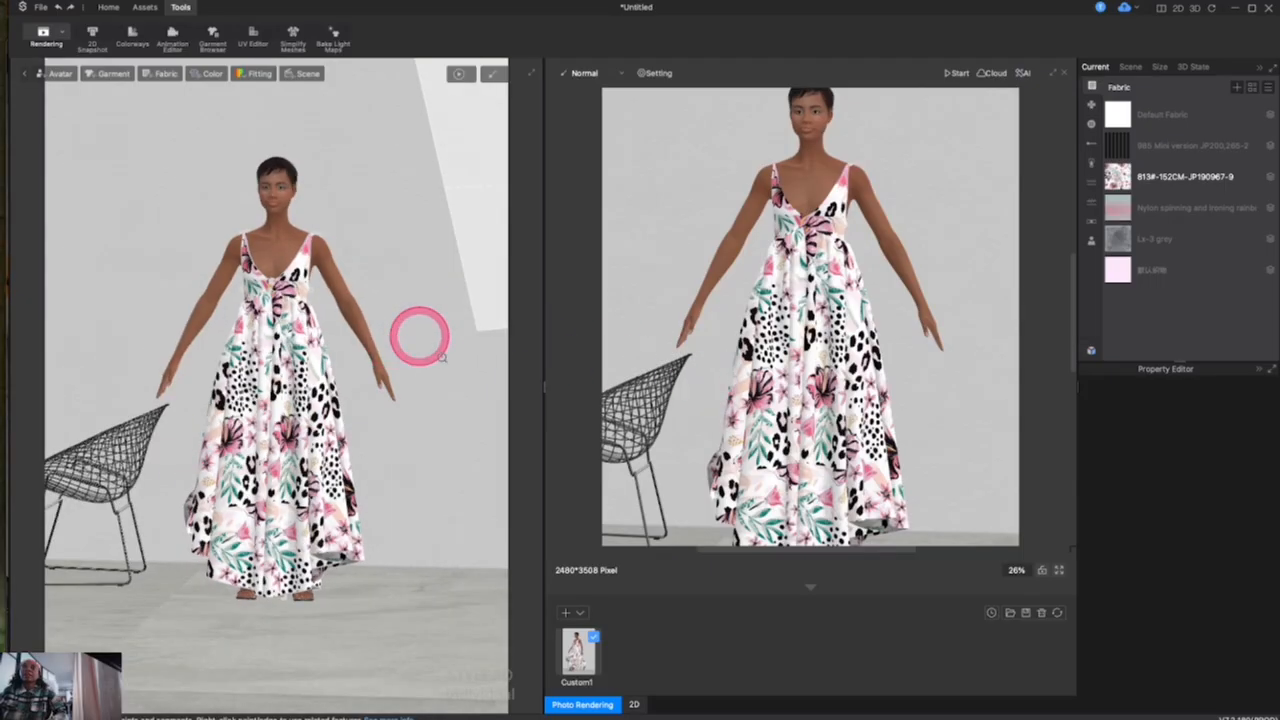
scroll(425, 342, down, 3)
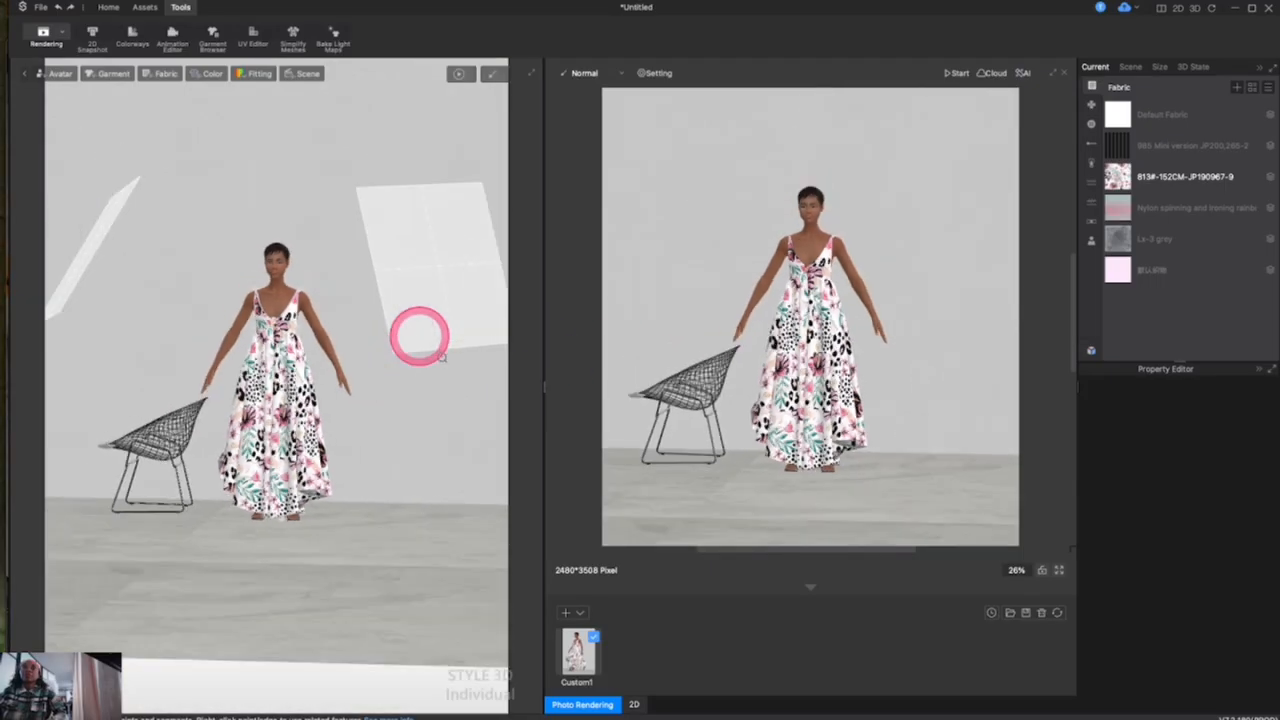
Check the custom view's add options and the 2D pattern view, and close photo rendering to return to the pattern workspace
click(580, 614)
click(580, 614)
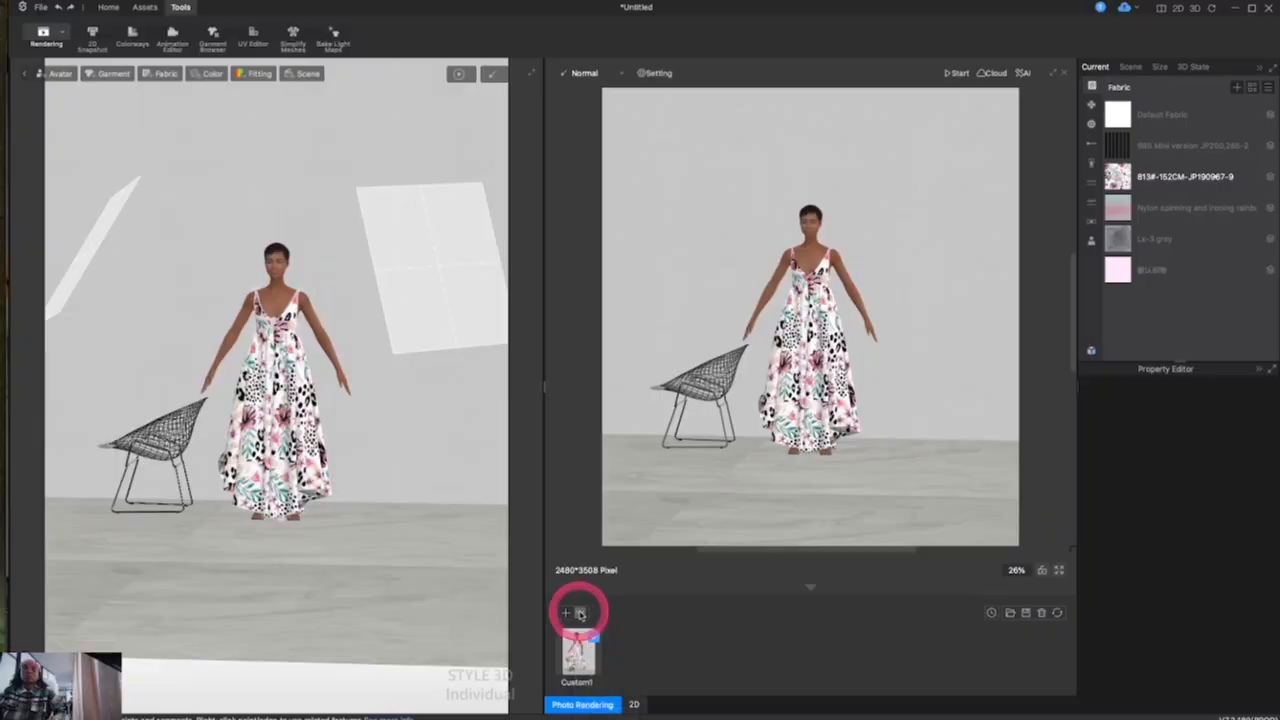
click(634, 706)
click(581, 705)
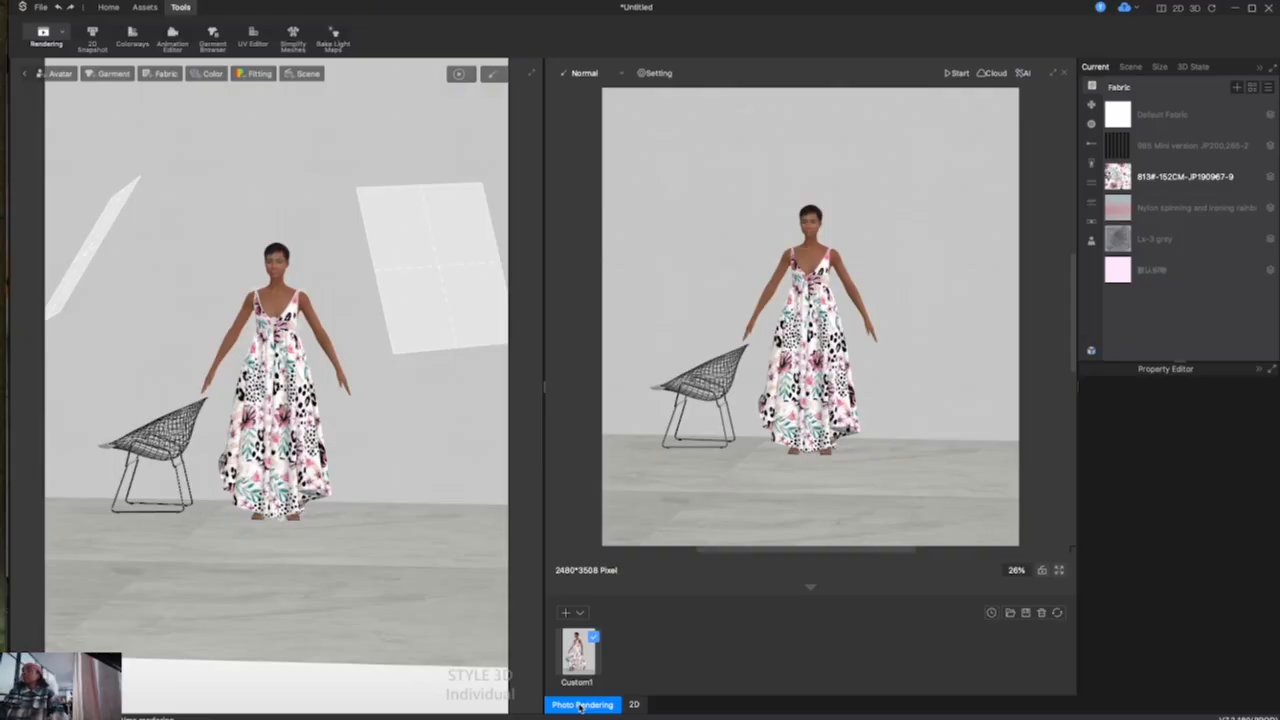
click(1066, 75)
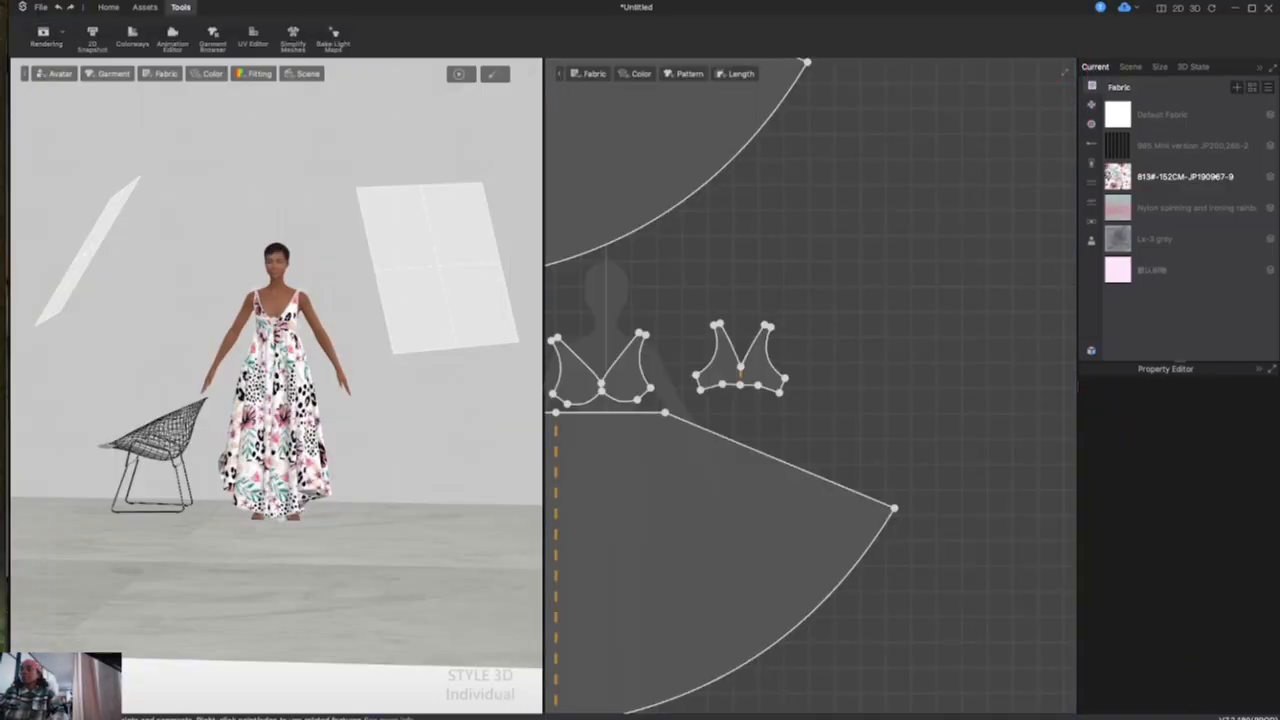